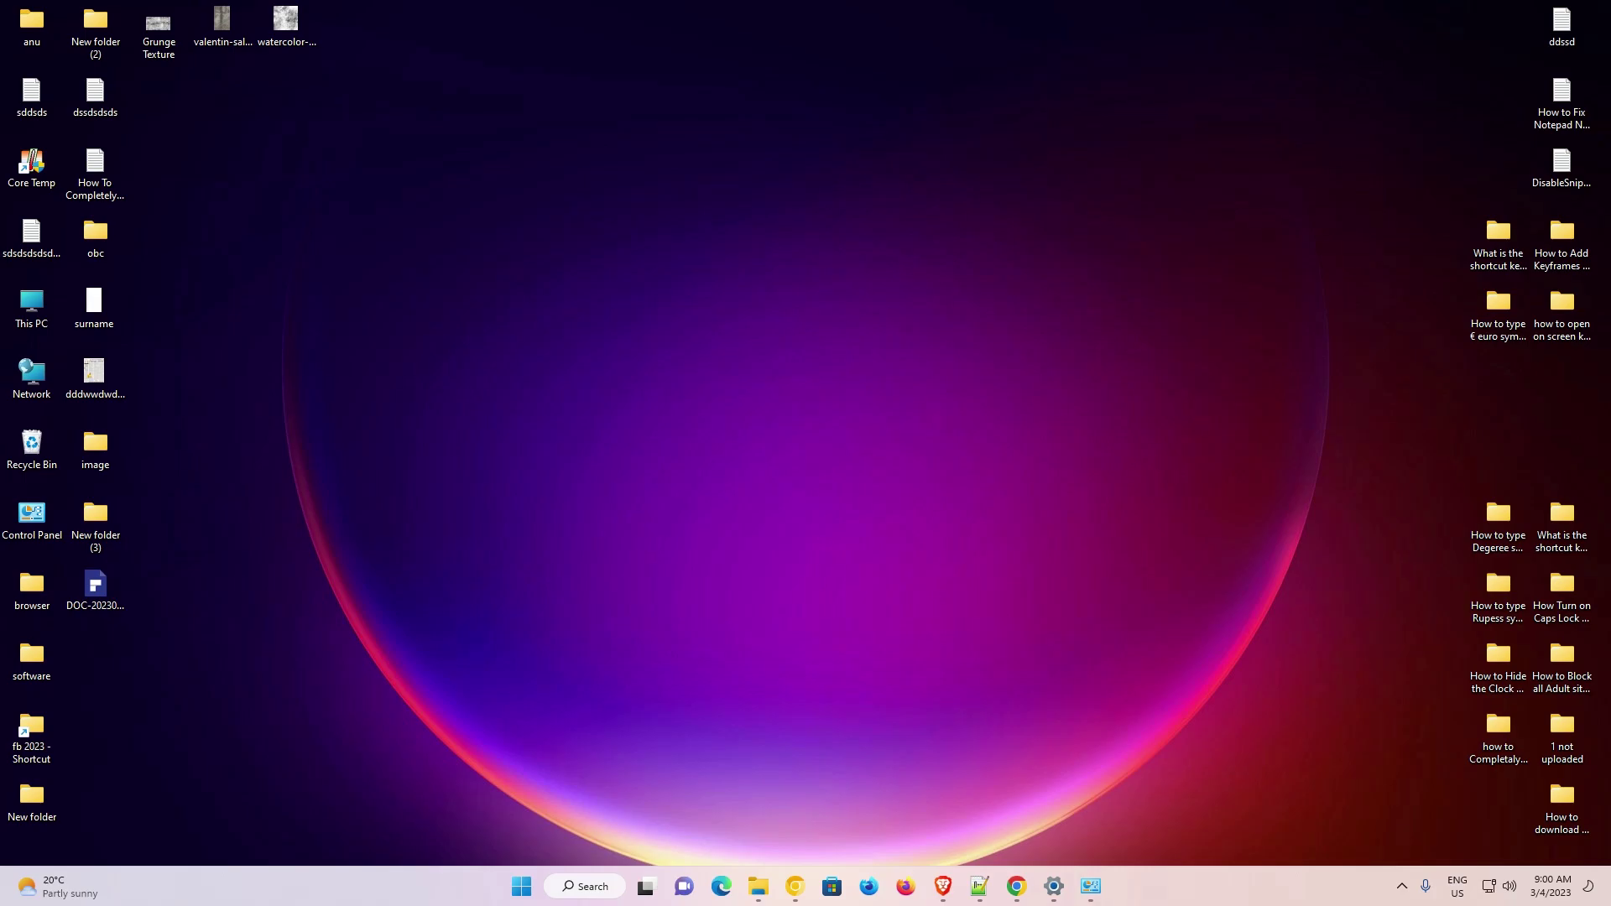
Step: Switch to the Chrome window with the Epson search and search Google for "download & install epson L3100 printer driver"
{"action": "mouse_move", "coordinate": [1016, 885]}
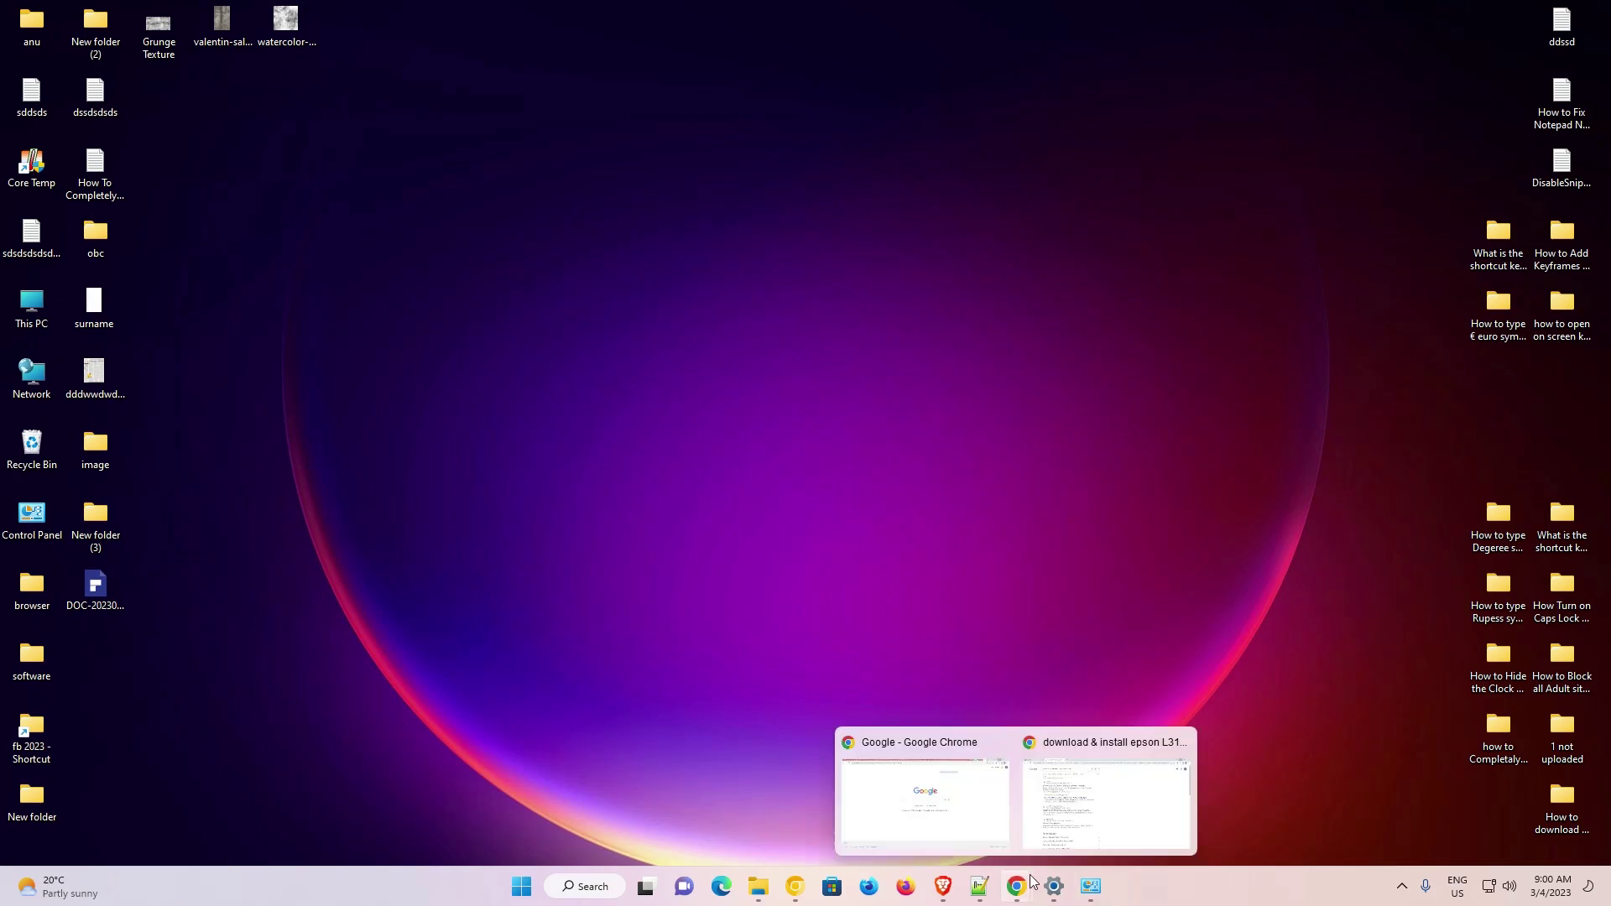
{"action": "left_click", "coordinate": [1104, 773]}
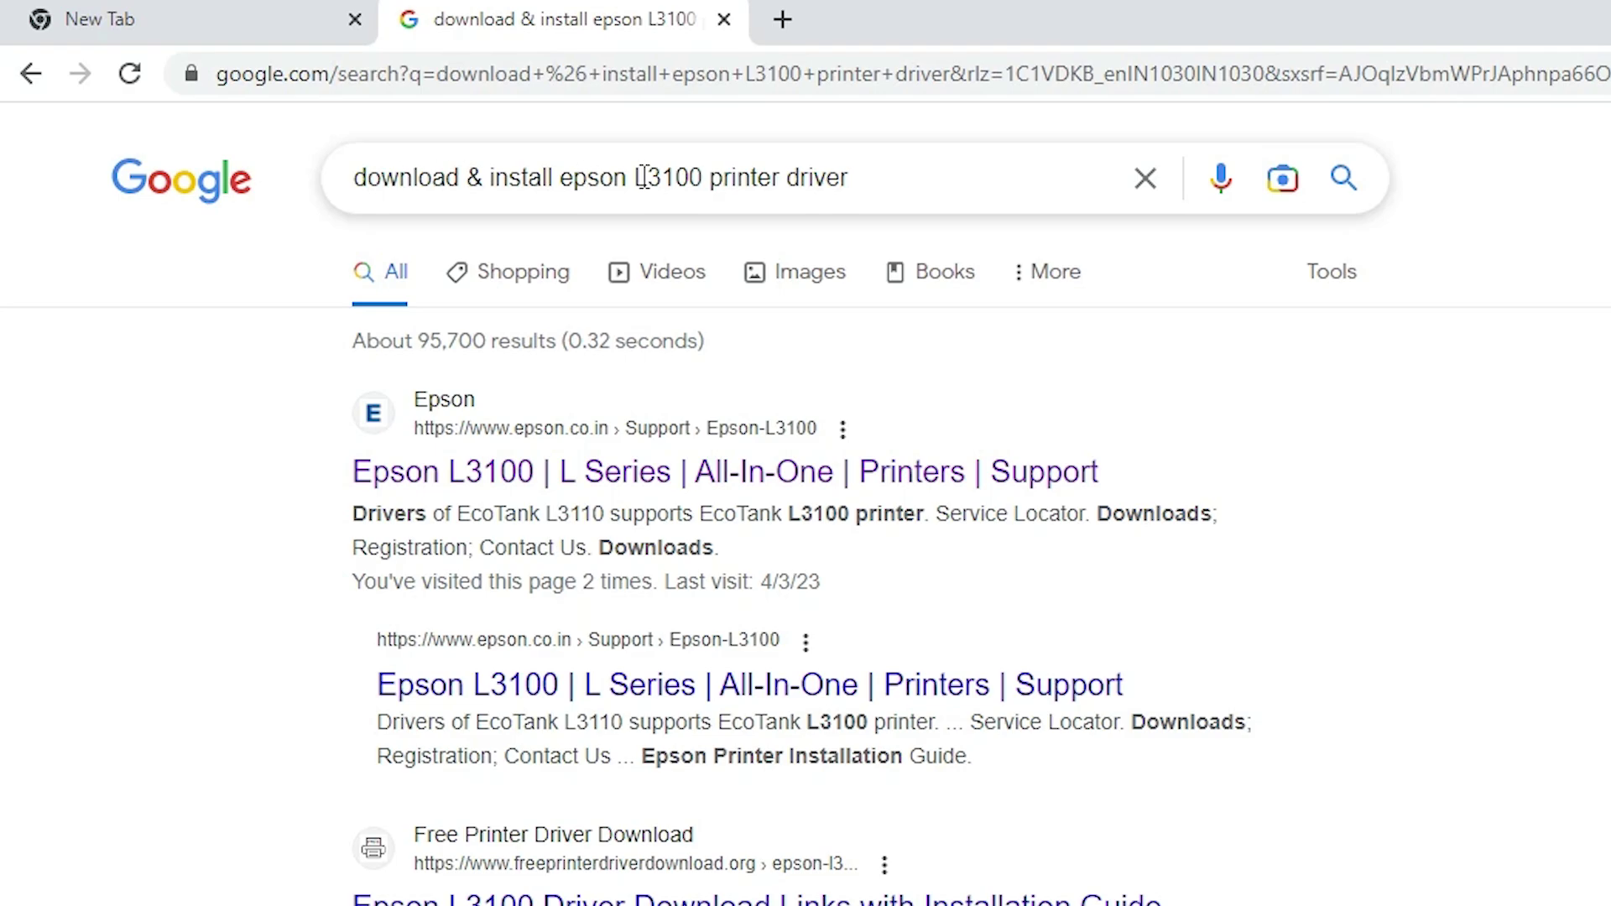
{"action": "triple_click", "coordinate": [797, 179]}
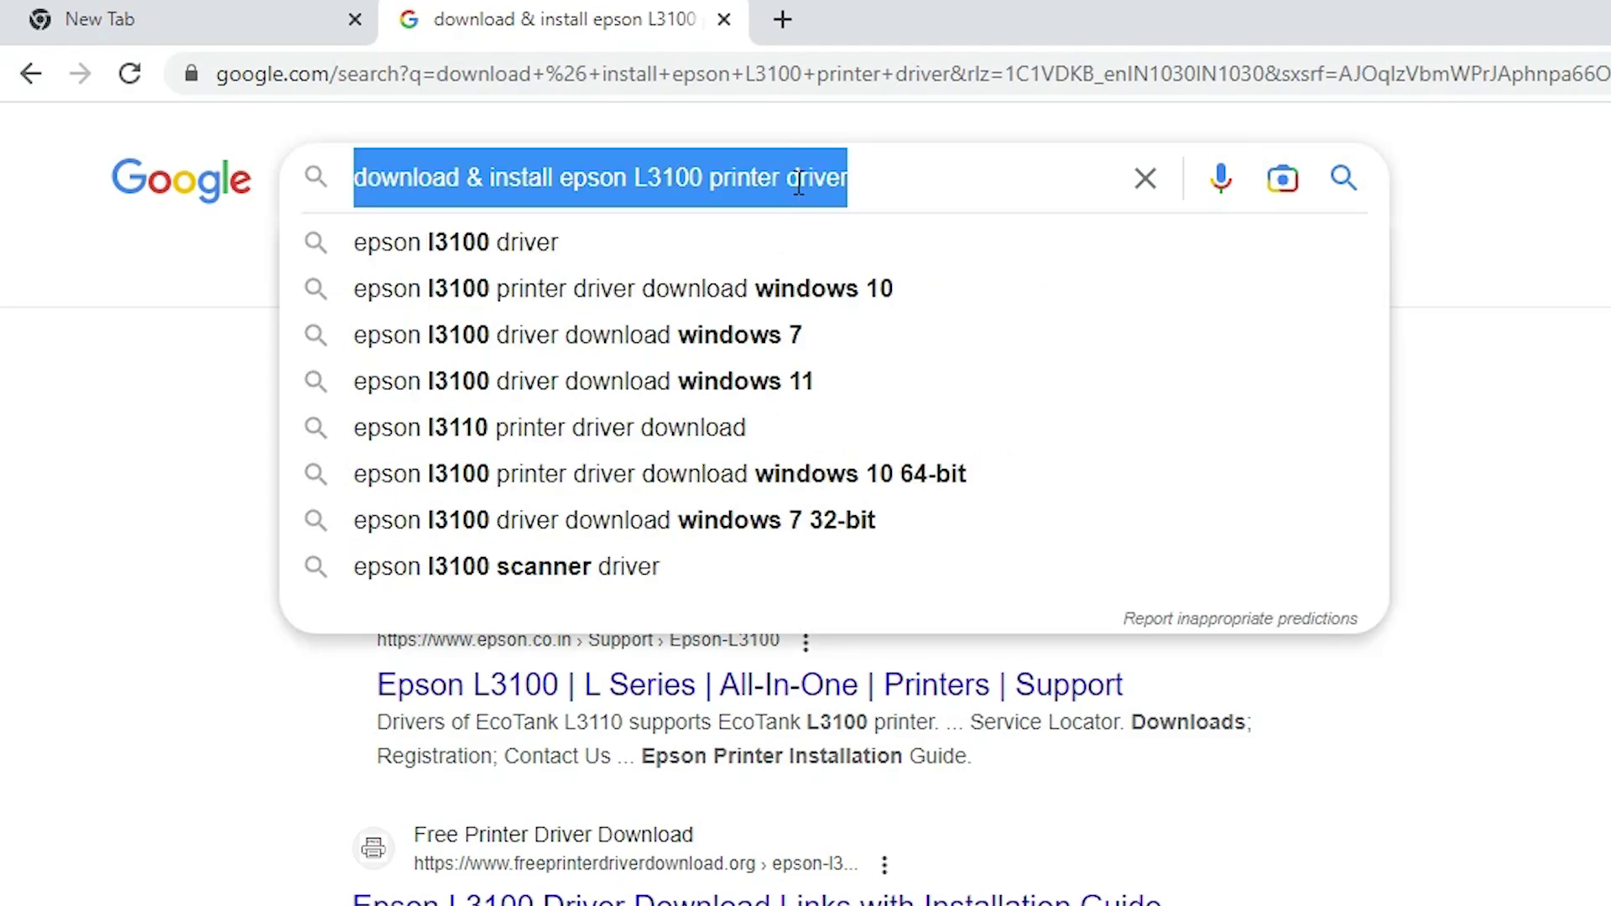
{"action": "key", "text": "Return"}
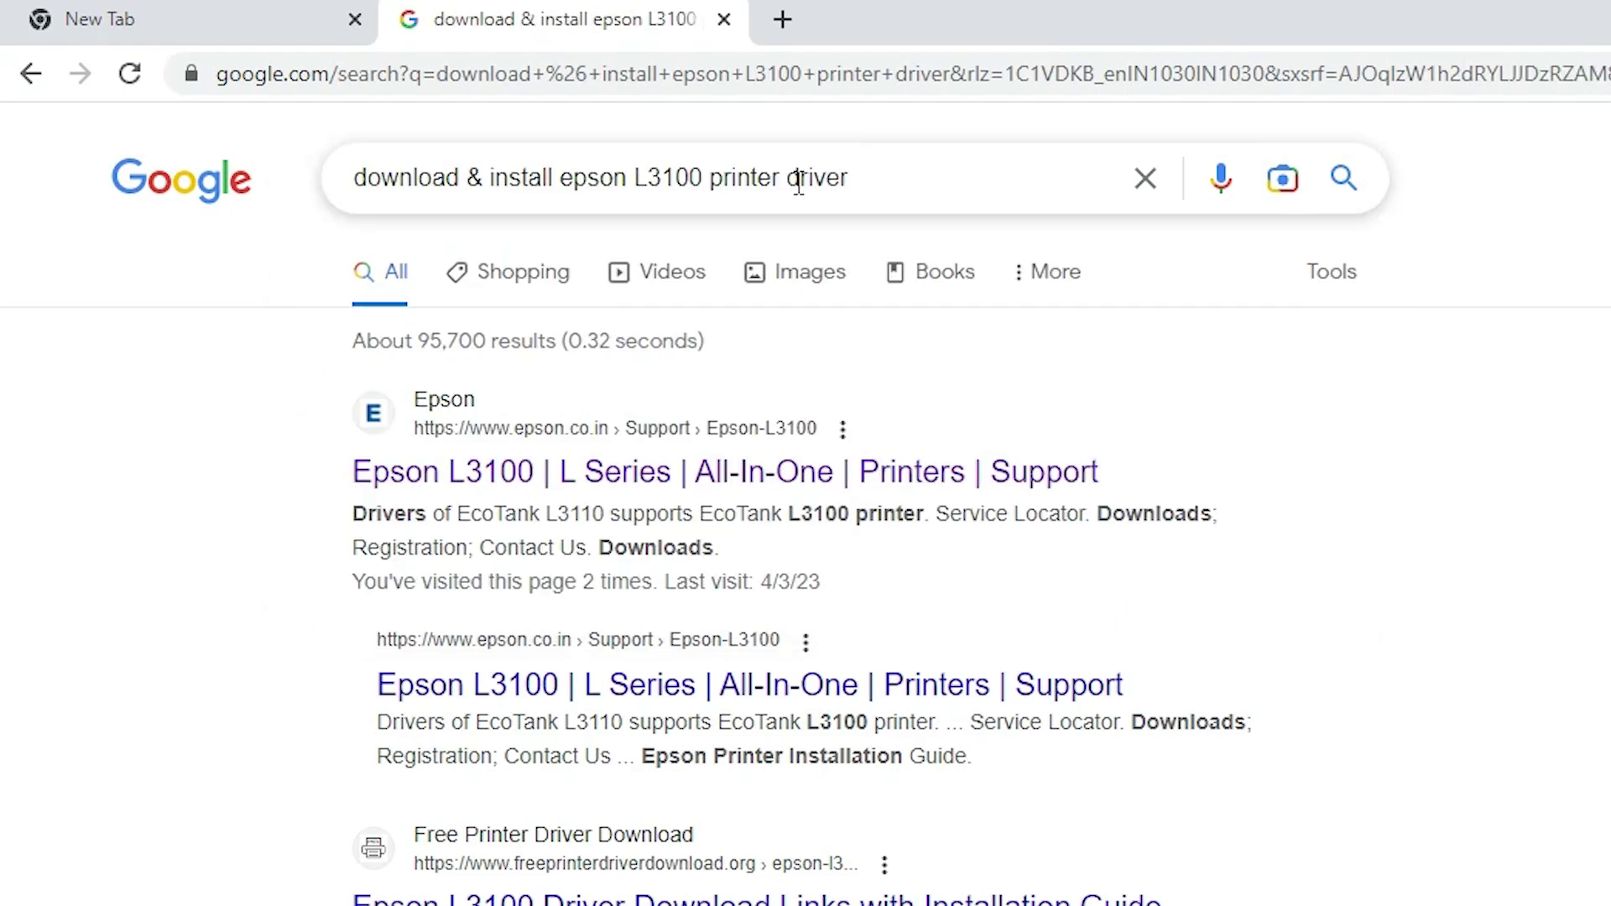
Step: Open the first epson.co.in result, the Epson L3100 support page, in a new tab and switch to it
{"action": "right_click", "coordinate": [579, 490]}
{"action": "left_click", "coordinate": [662, 502]}
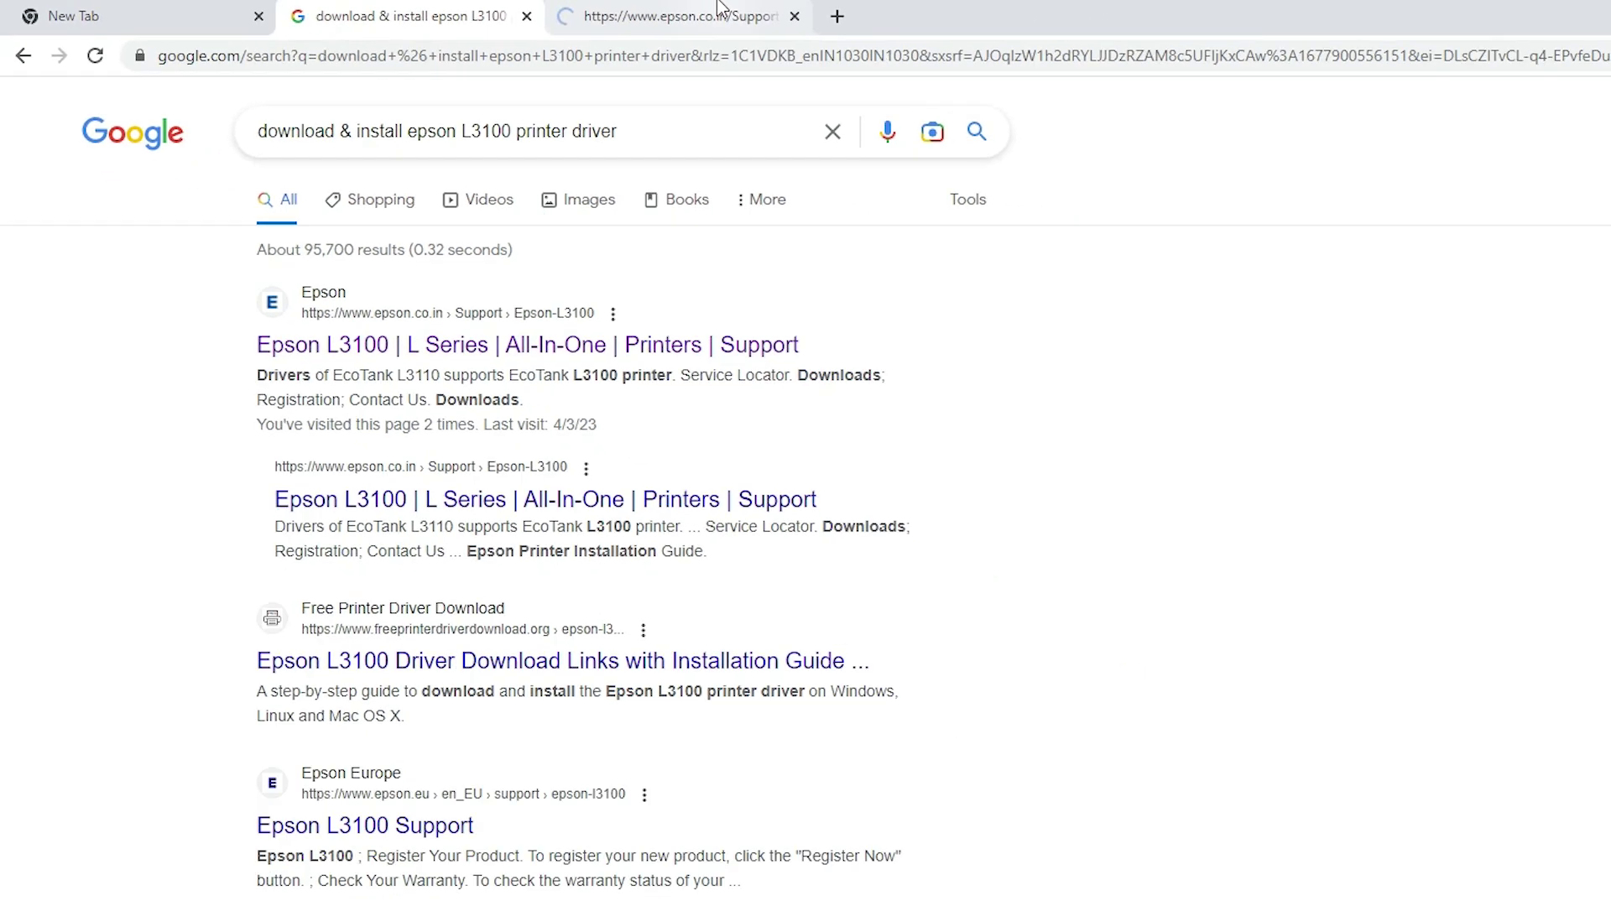
{"action": "left_click", "coordinate": [719, 9]}
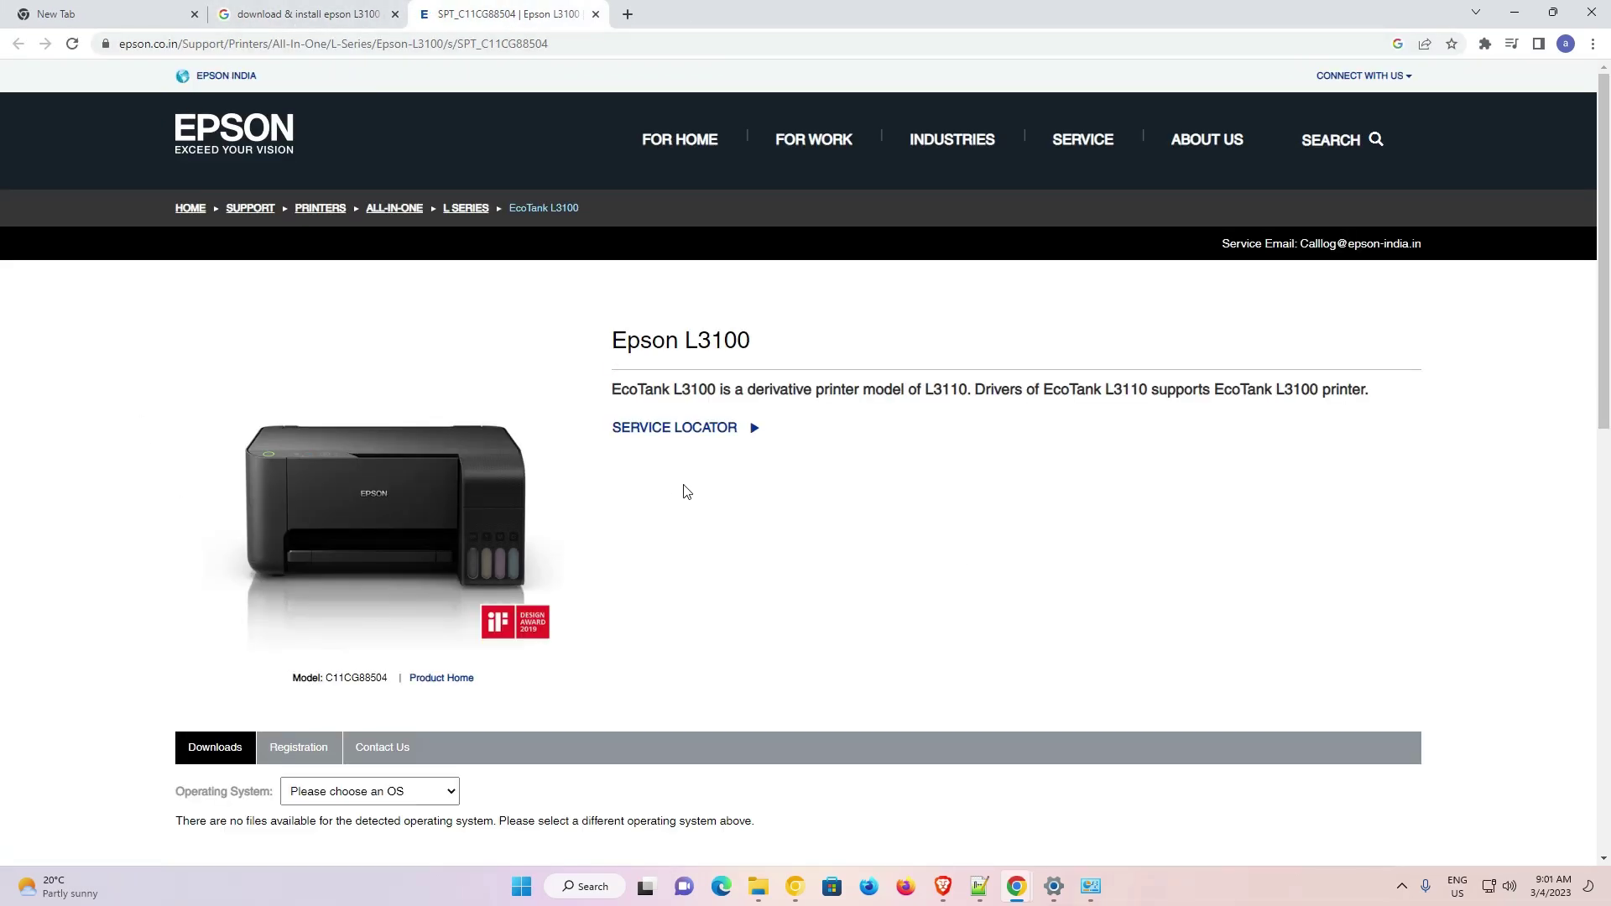
Step: Set the operating system for the Epson L3100 downloads to Windows 10 64-bit
{"action": "scroll", "coordinate": [686, 490], "scroll_direction": "down", "scroll_amount": 3}
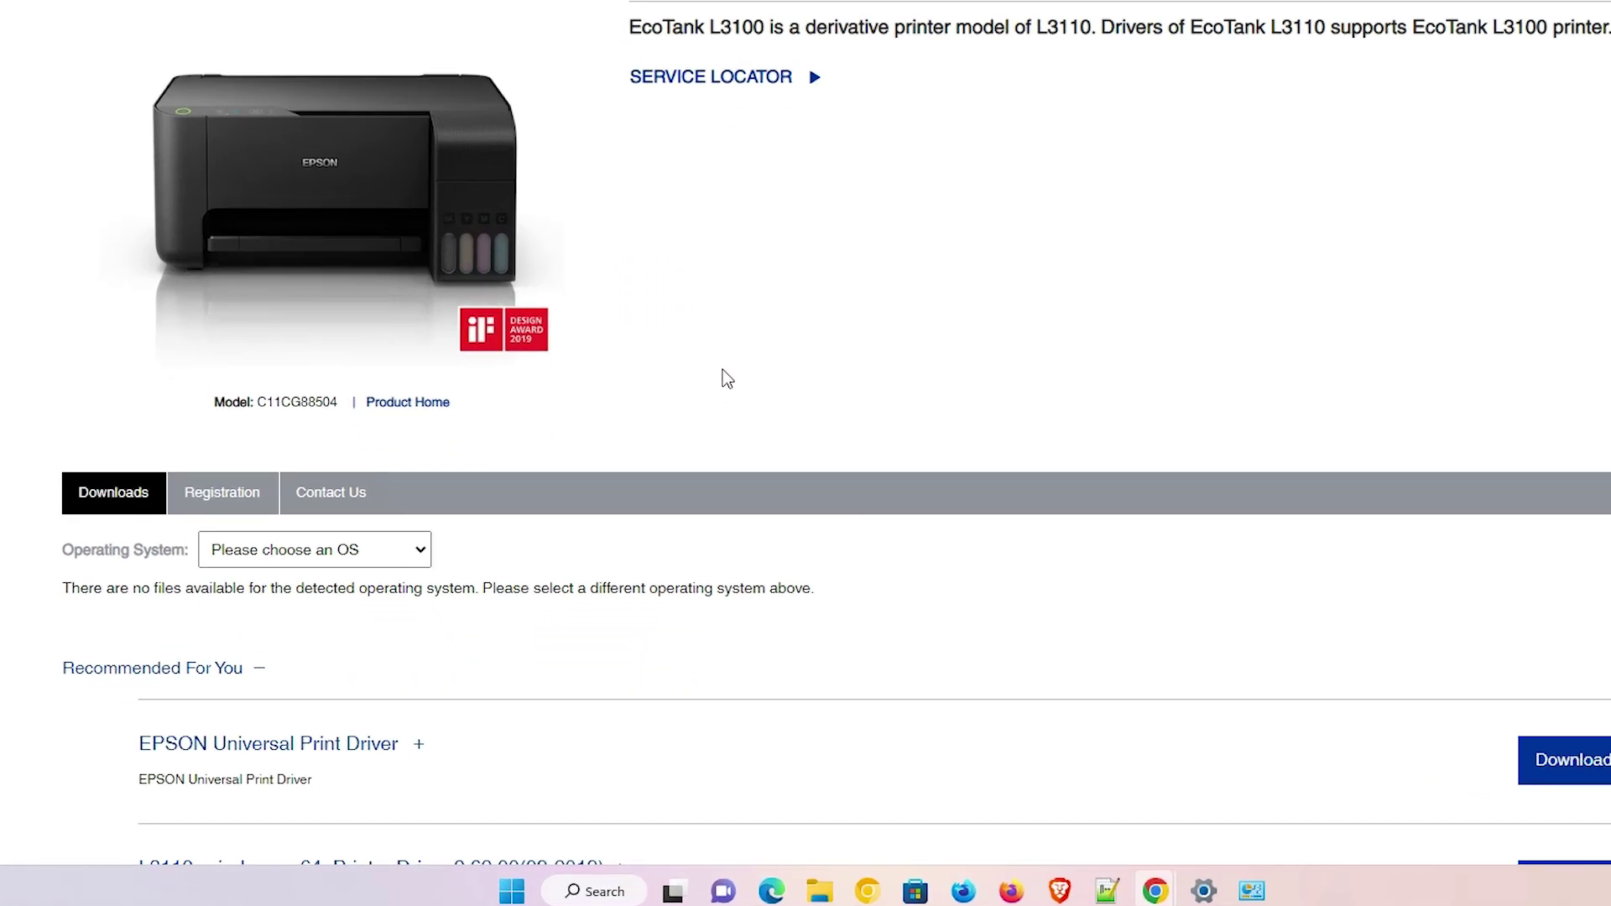
{"action": "scroll", "coordinate": [726, 377], "scroll_direction": "down", "scroll_amount": 3}
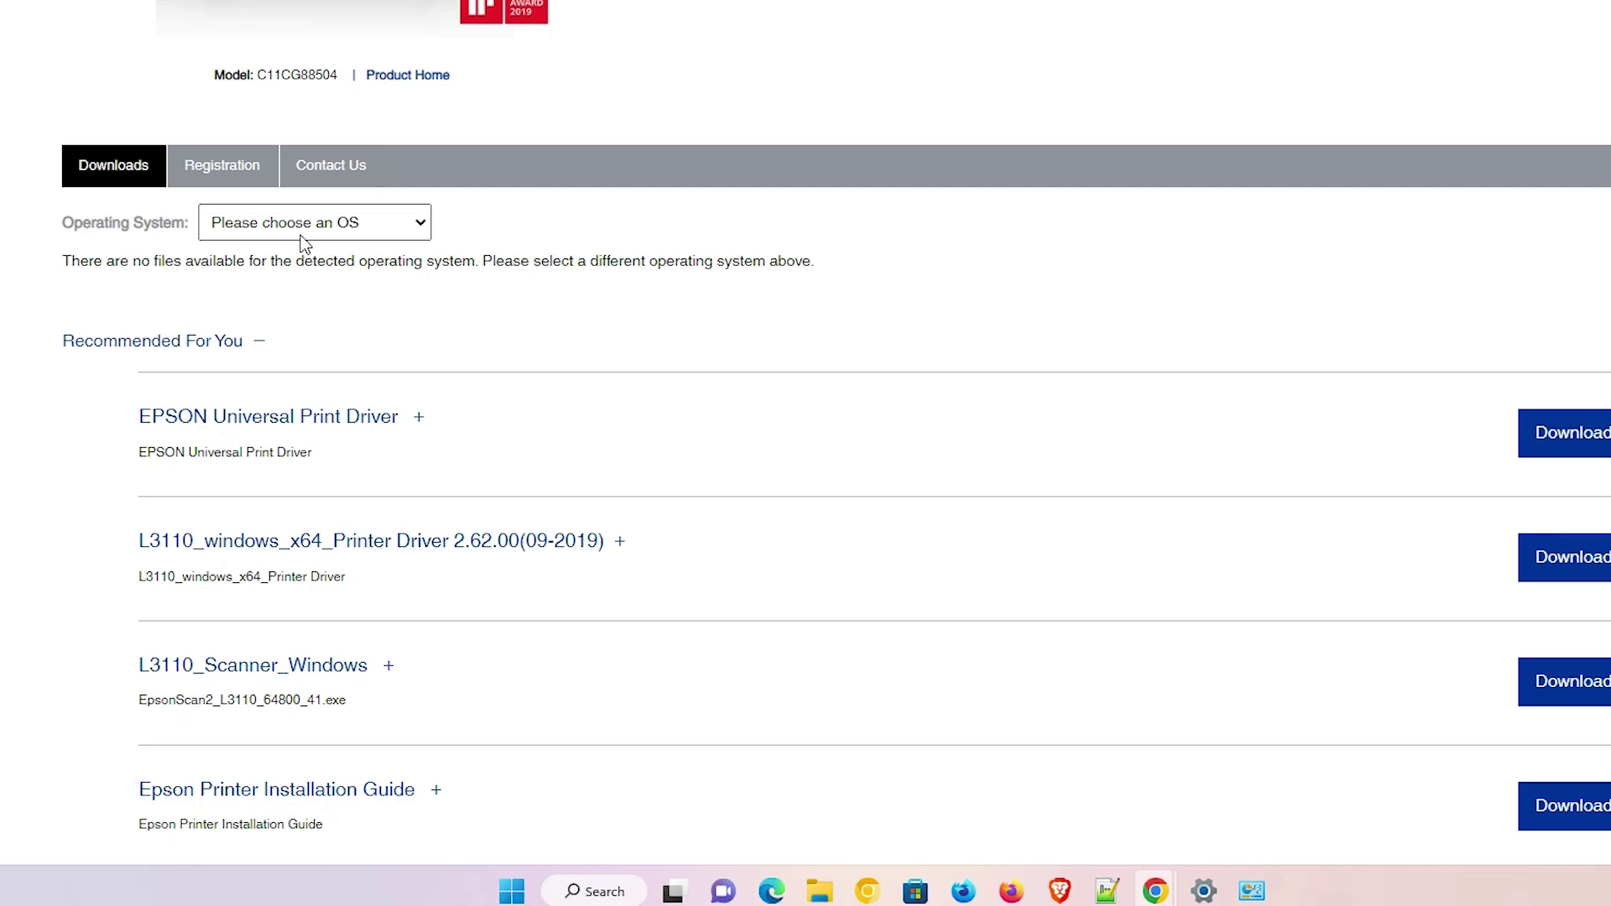
{"action": "left_click", "coordinate": [352, 230]}
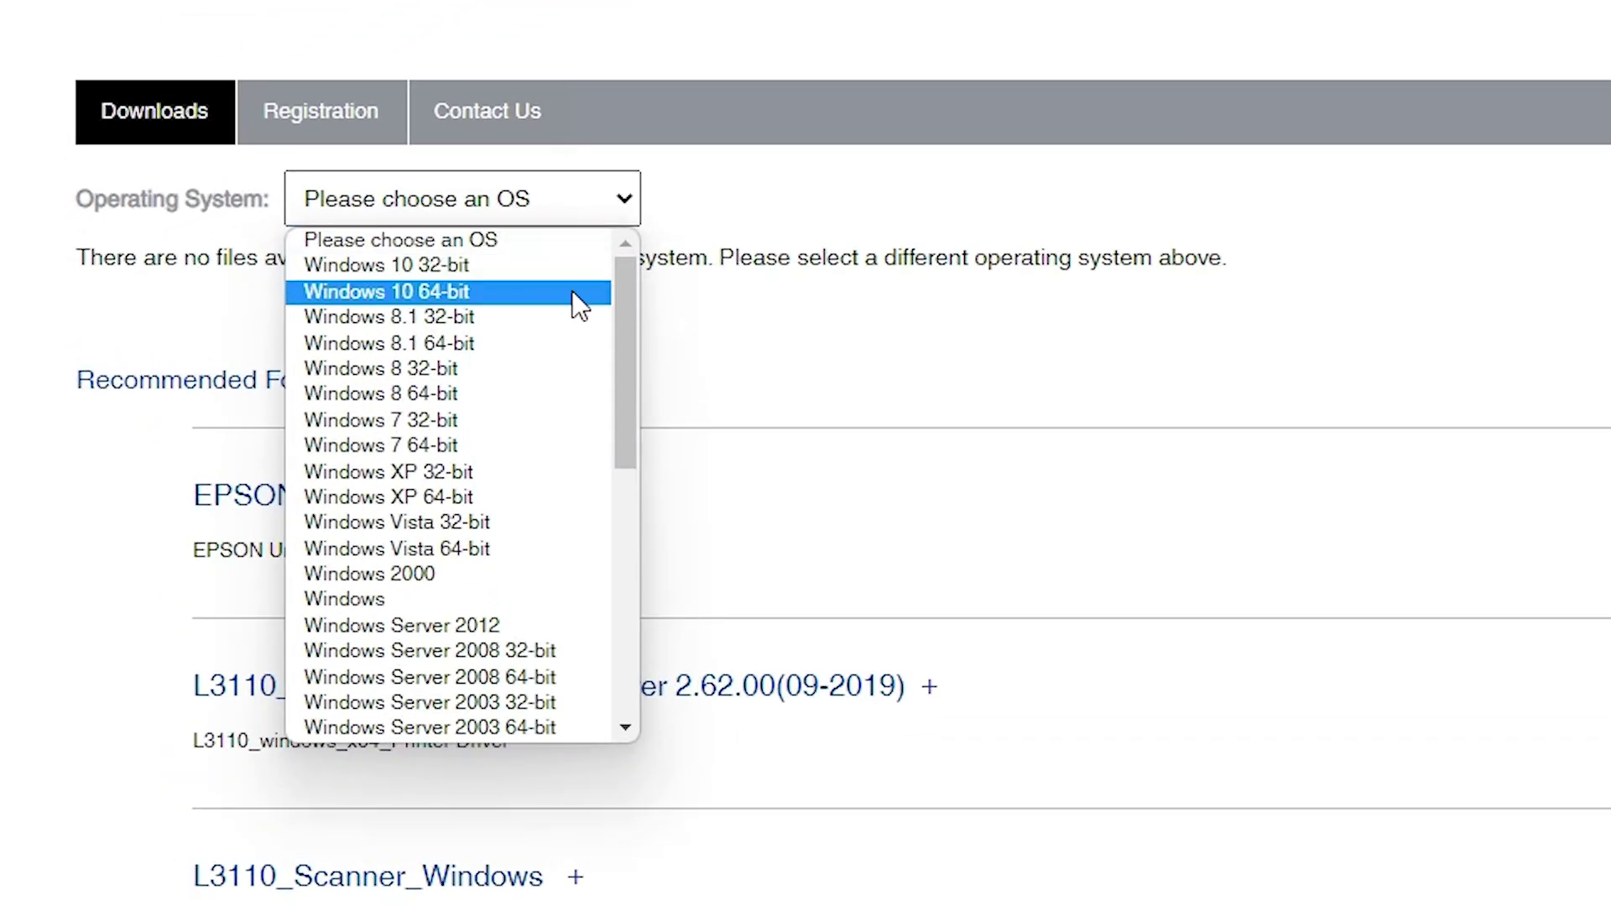
{"action": "left_click", "coordinate": [448, 291]}
{"action": "left_click", "coordinate": [676, 216]}
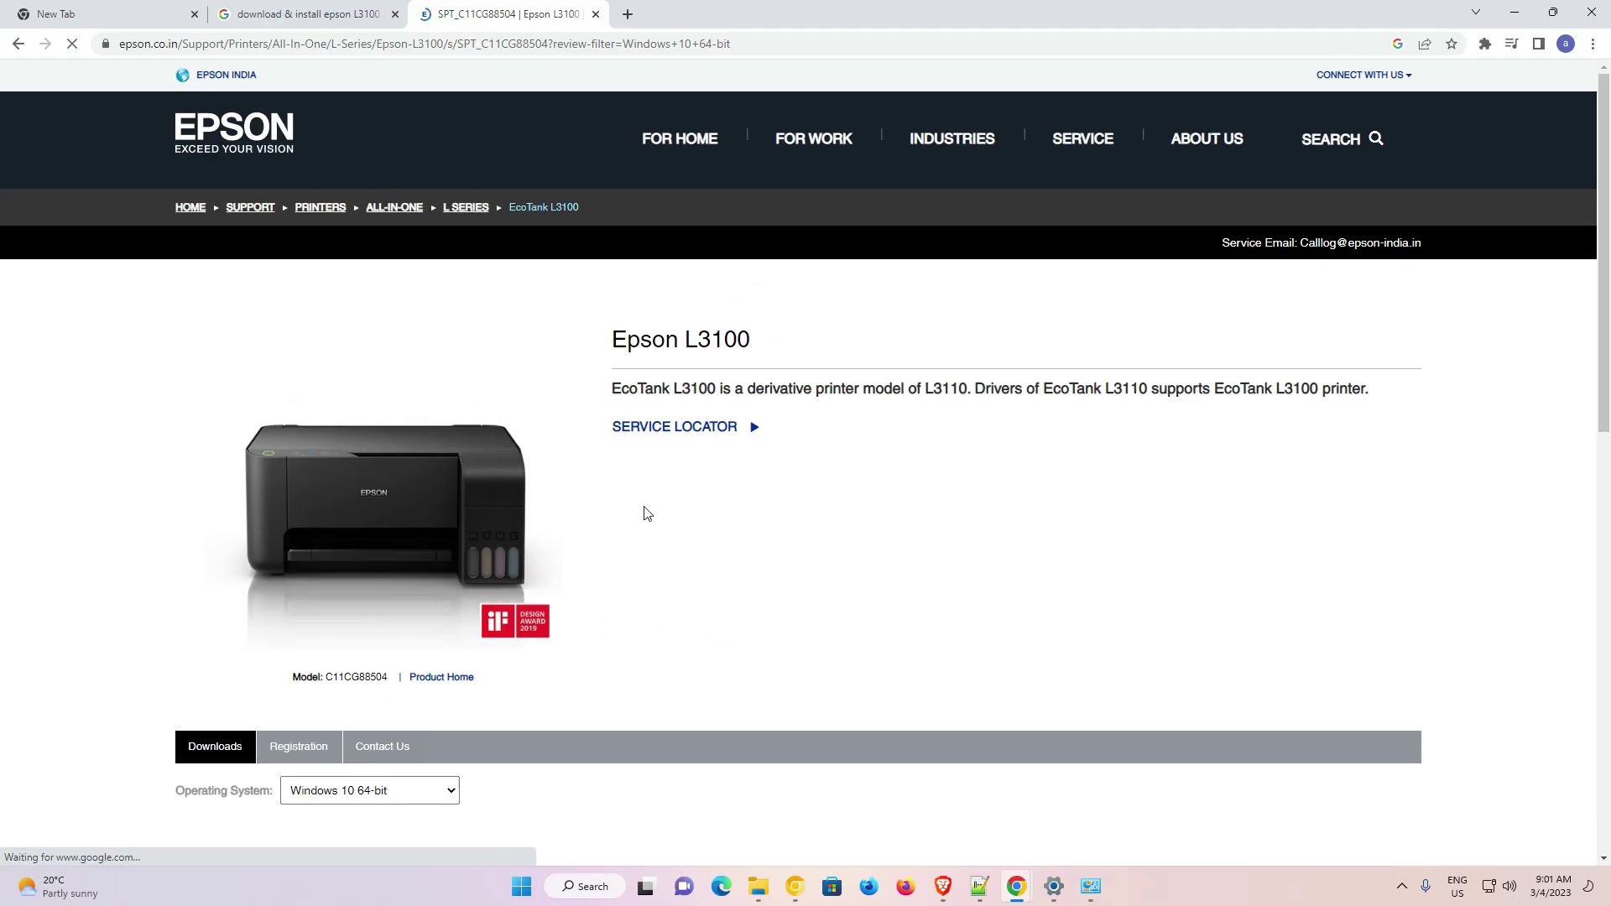
Step: Download L3110_windows_x64_Printer Driver 2.62.00(09-2019), accepting the license and the show-complete-or-resume option for the duplicate, and return to the support page
{"action": "scroll", "coordinate": [647, 513], "scroll_direction": "down", "scroll_amount": 4}
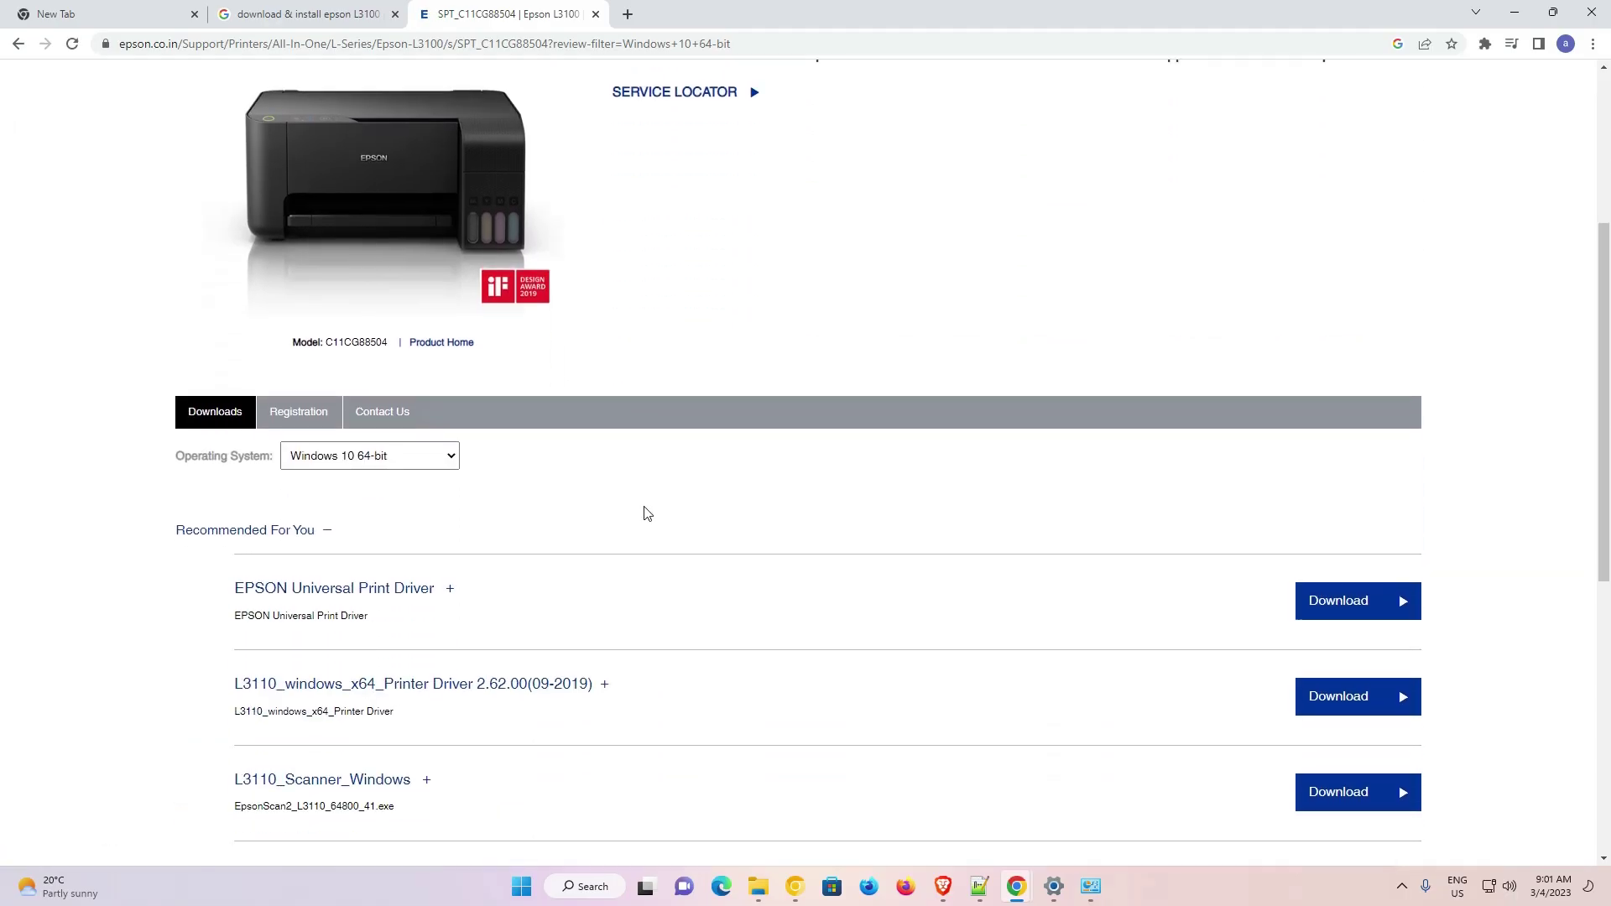
{"action": "scroll", "coordinate": [647, 514], "scroll_direction": "down", "scroll_amount": 3}
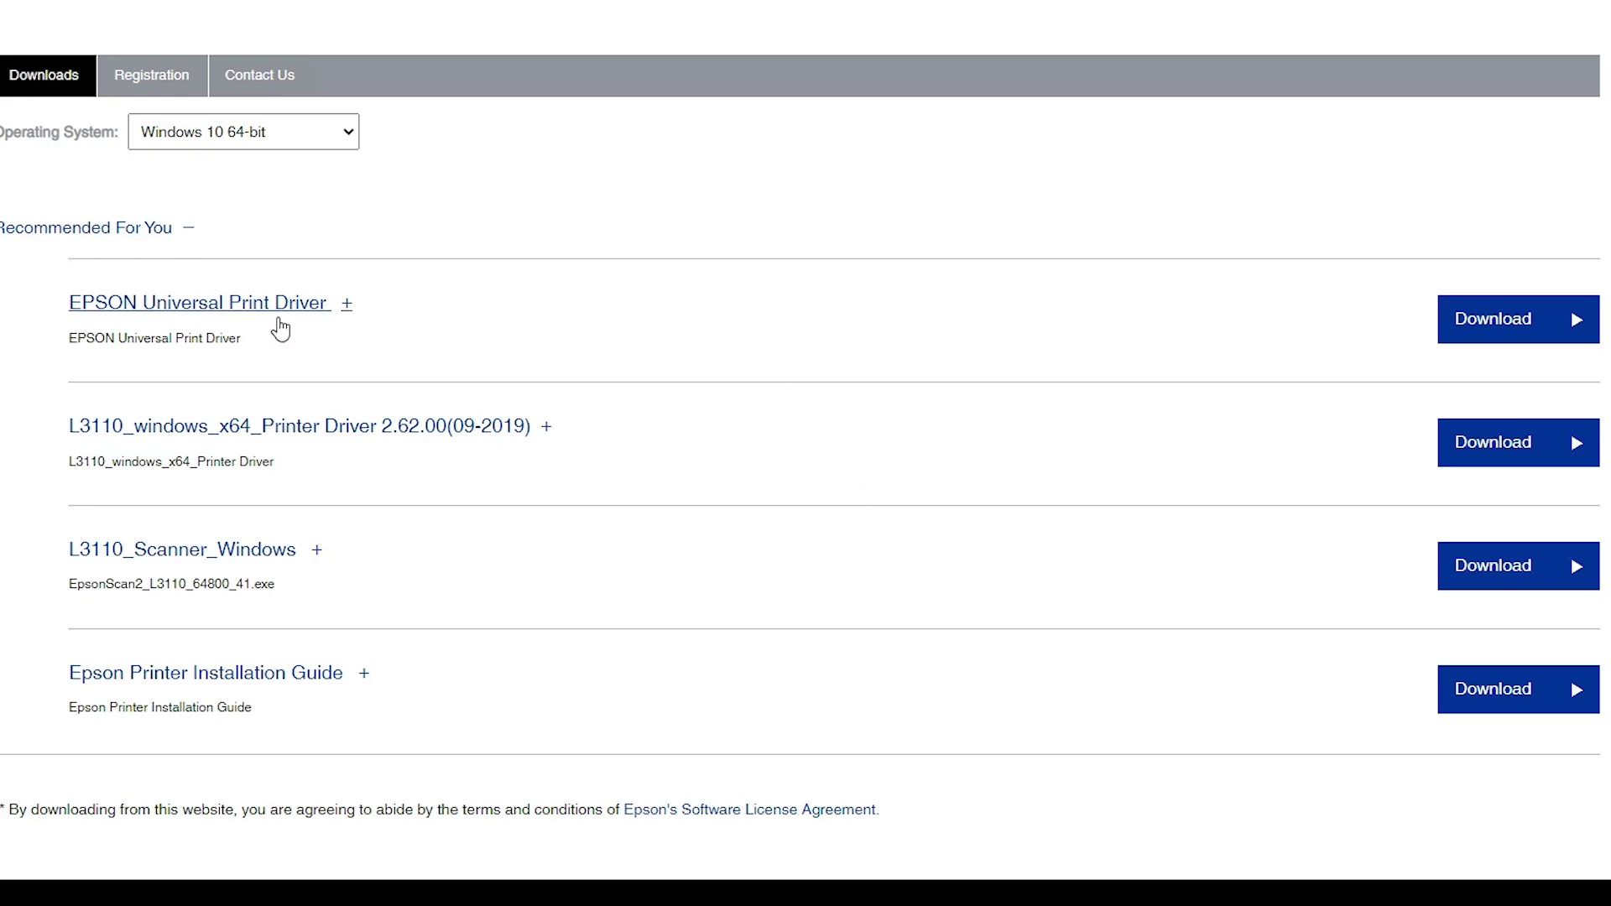
{"action": "left_click", "coordinate": [1520, 440]}
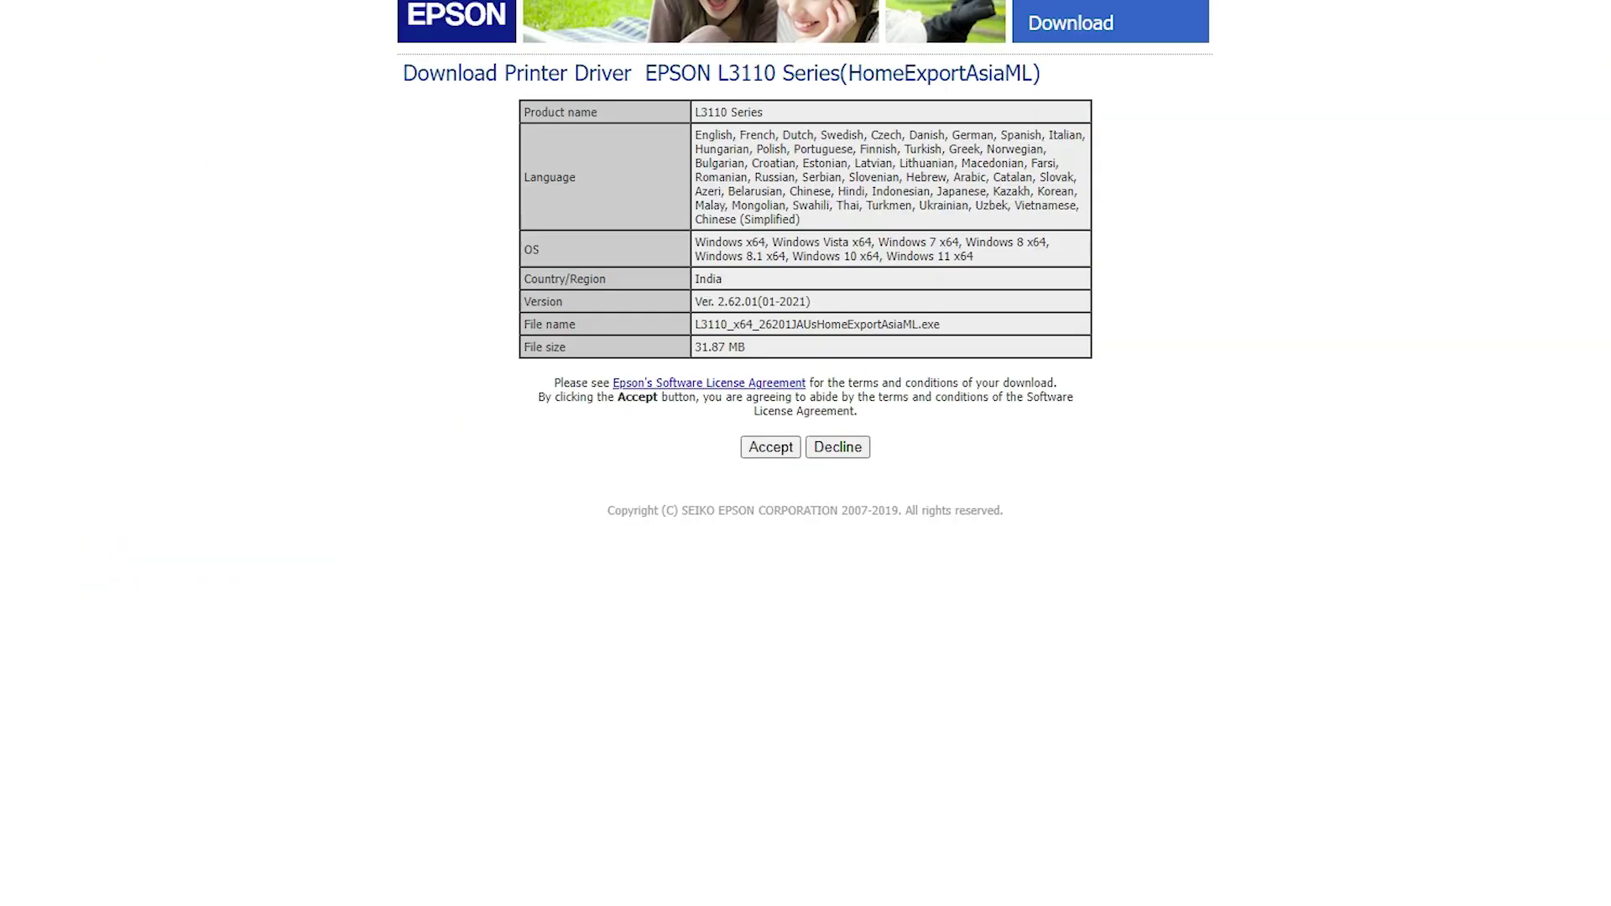
{"action": "left_click", "coordinate": [769, 447]}
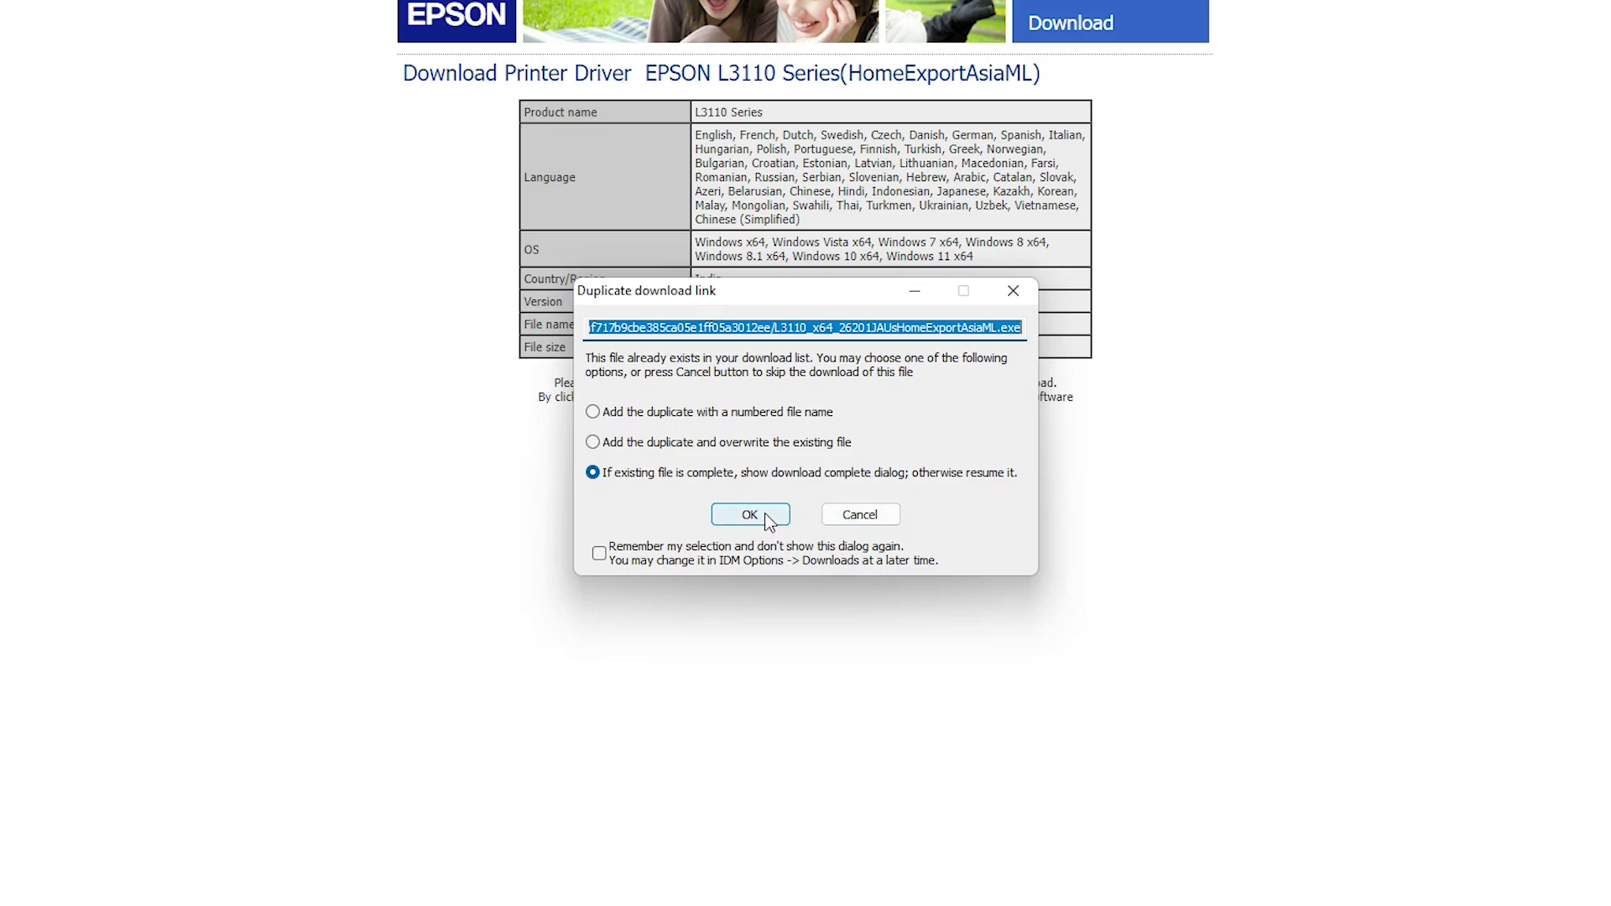
{"action": "left_click", "coordinate": [749, 515]}
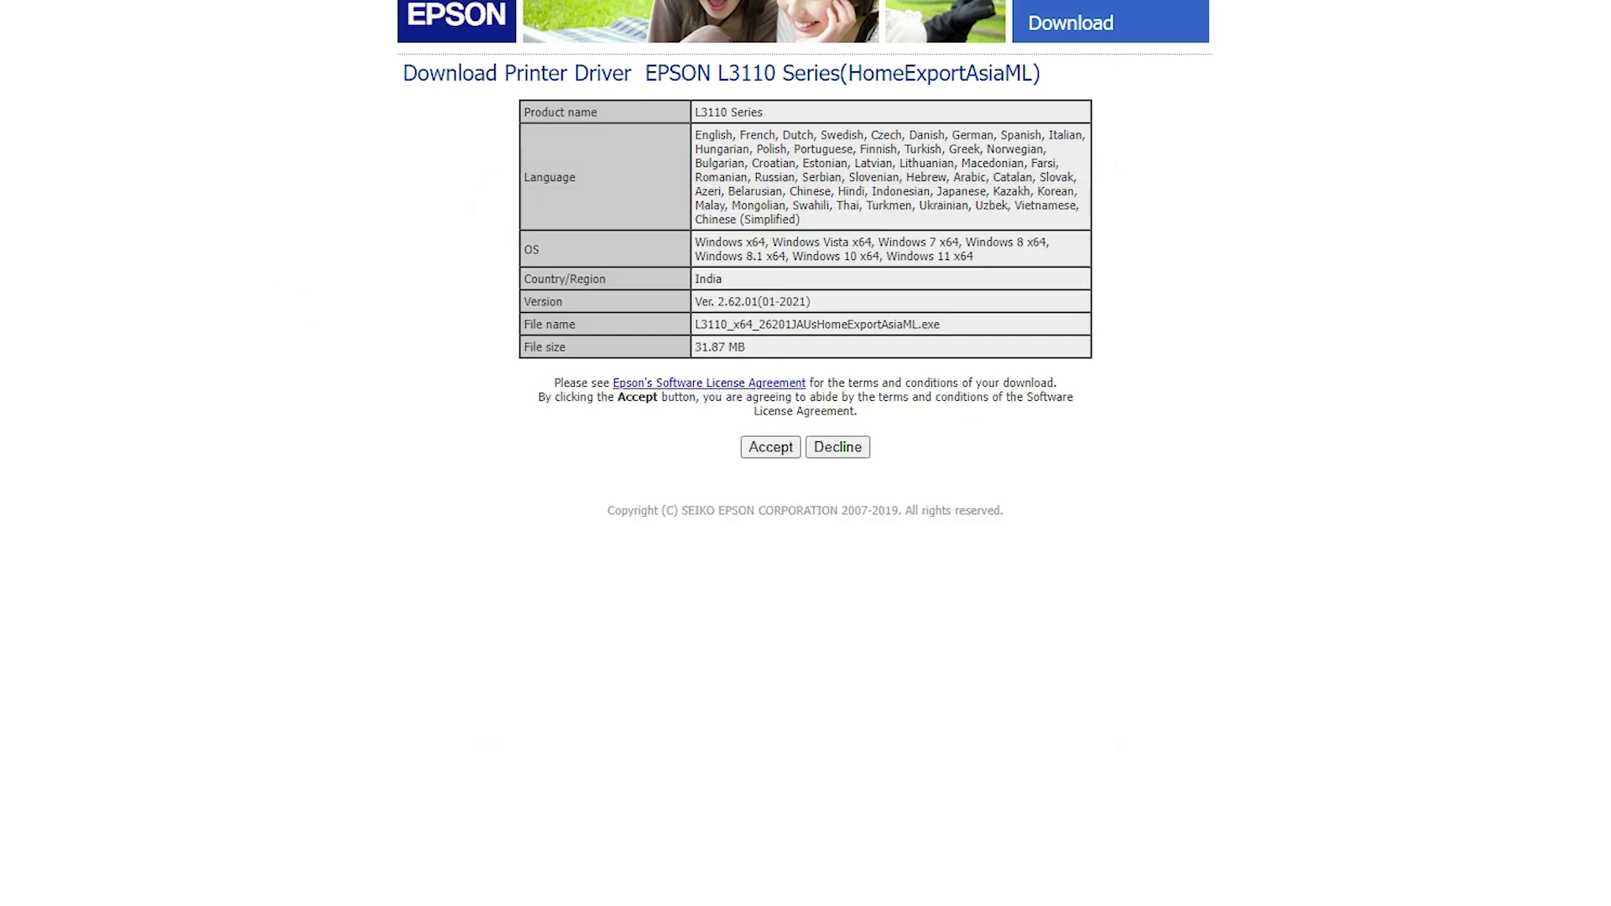
{"action": "left_click", "coordinate": [14, 47]}
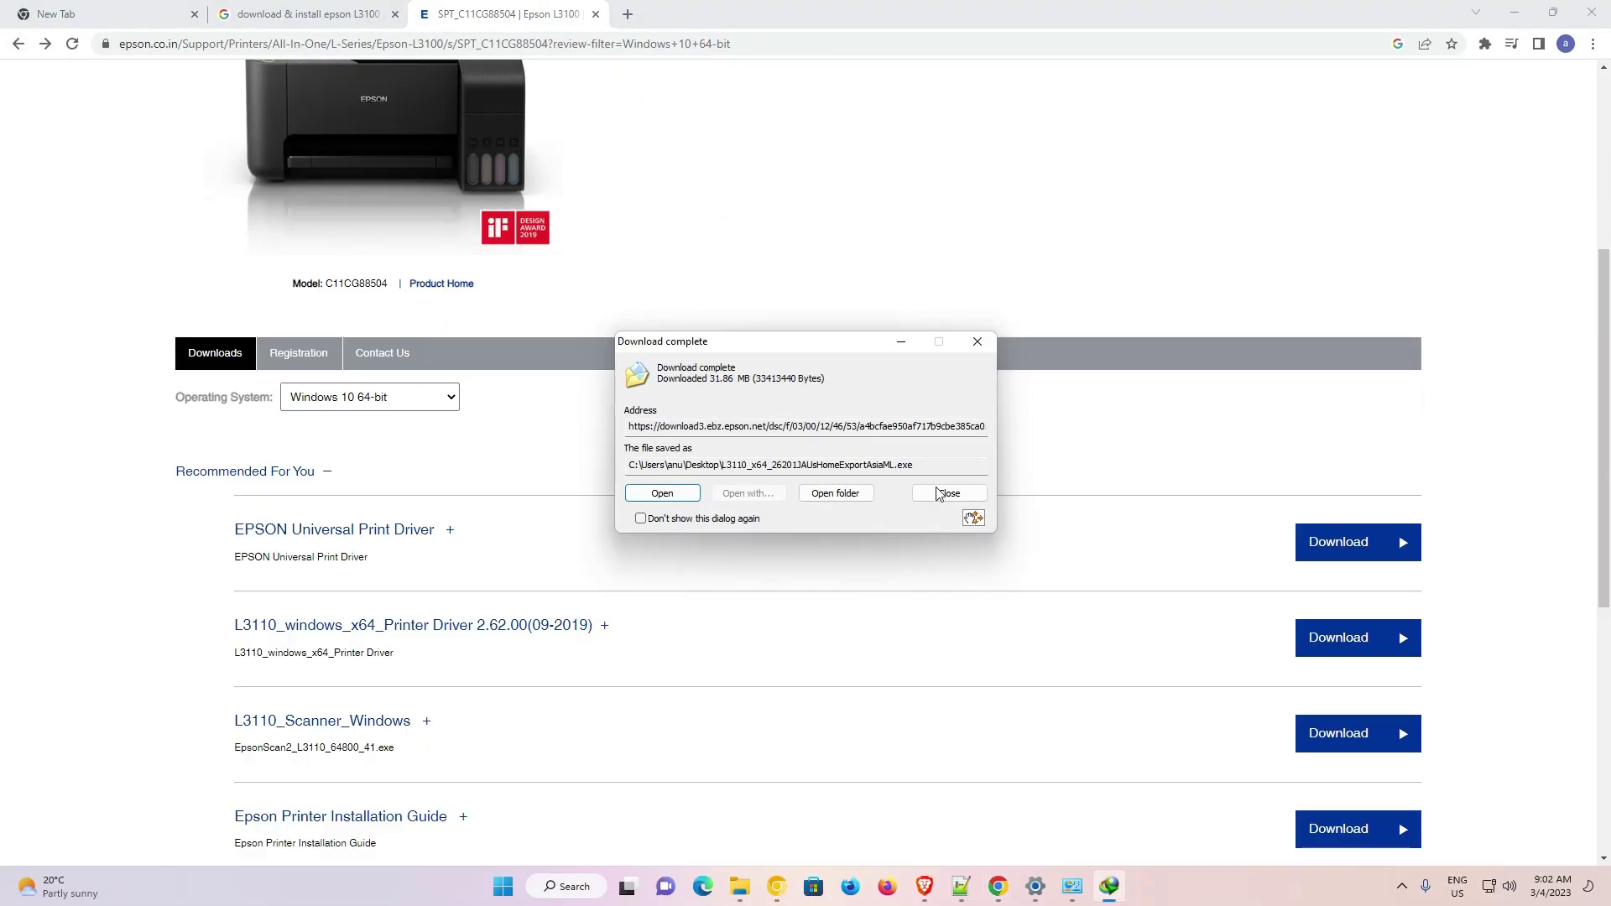
{"action": "left_click", "coordinate": [939, 494]}
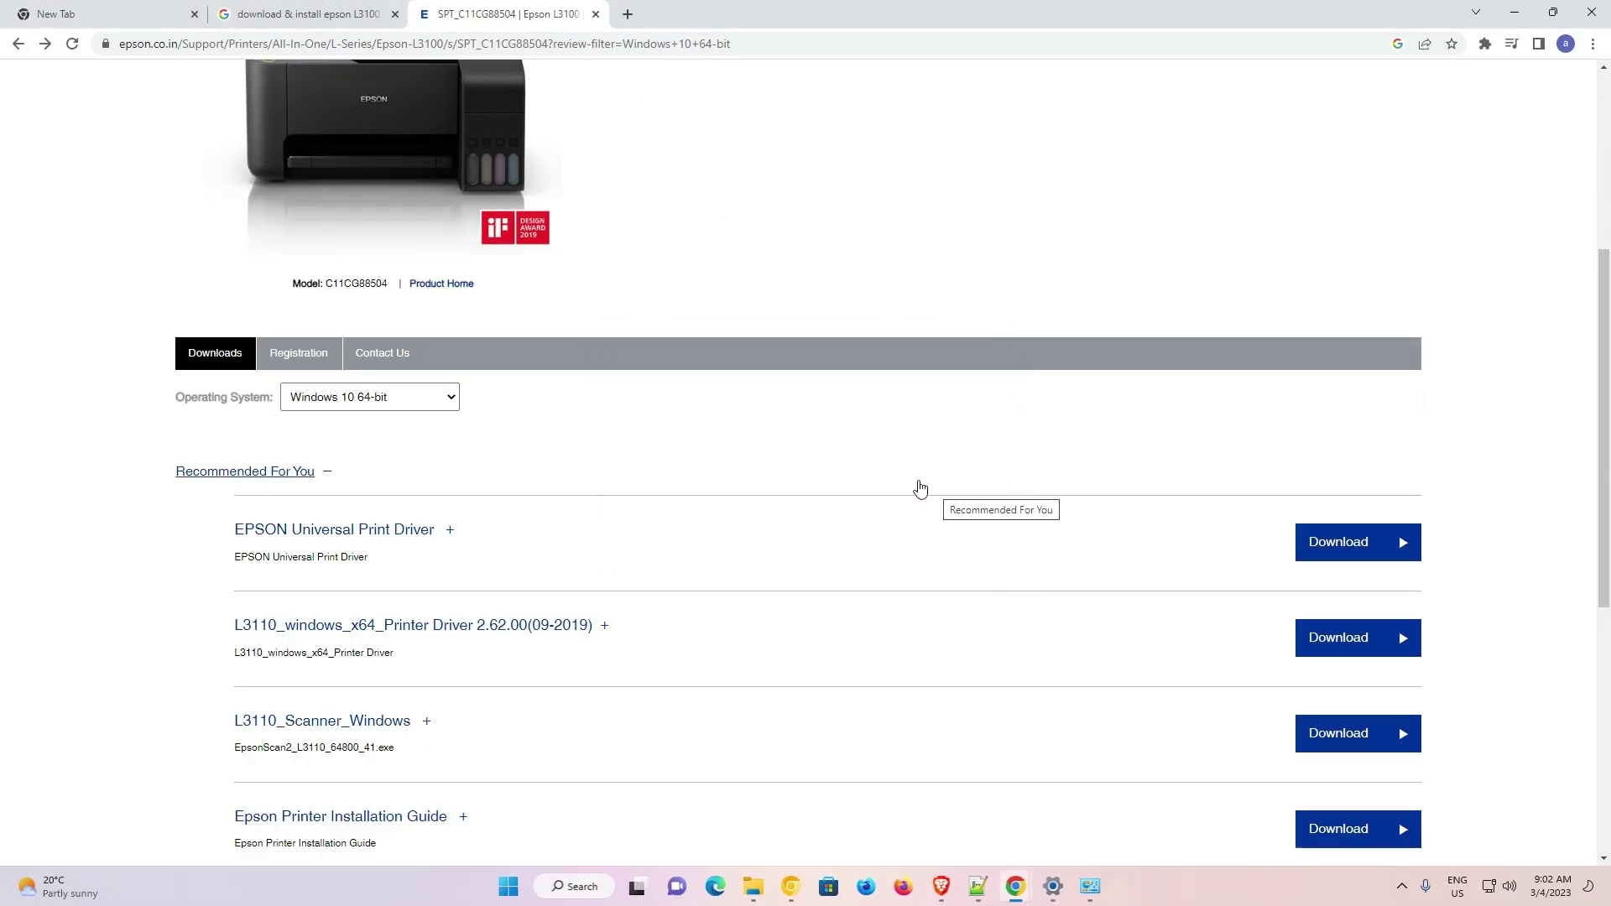
Step: Download the L3110_Scanner_Windows driver, accepting the license agreement and the show-complete-or-resume option for the duplicate
{"action": "scroll", "coordinate": [504, 587], "scroll_direction": "down", "scroll_amount": 2}
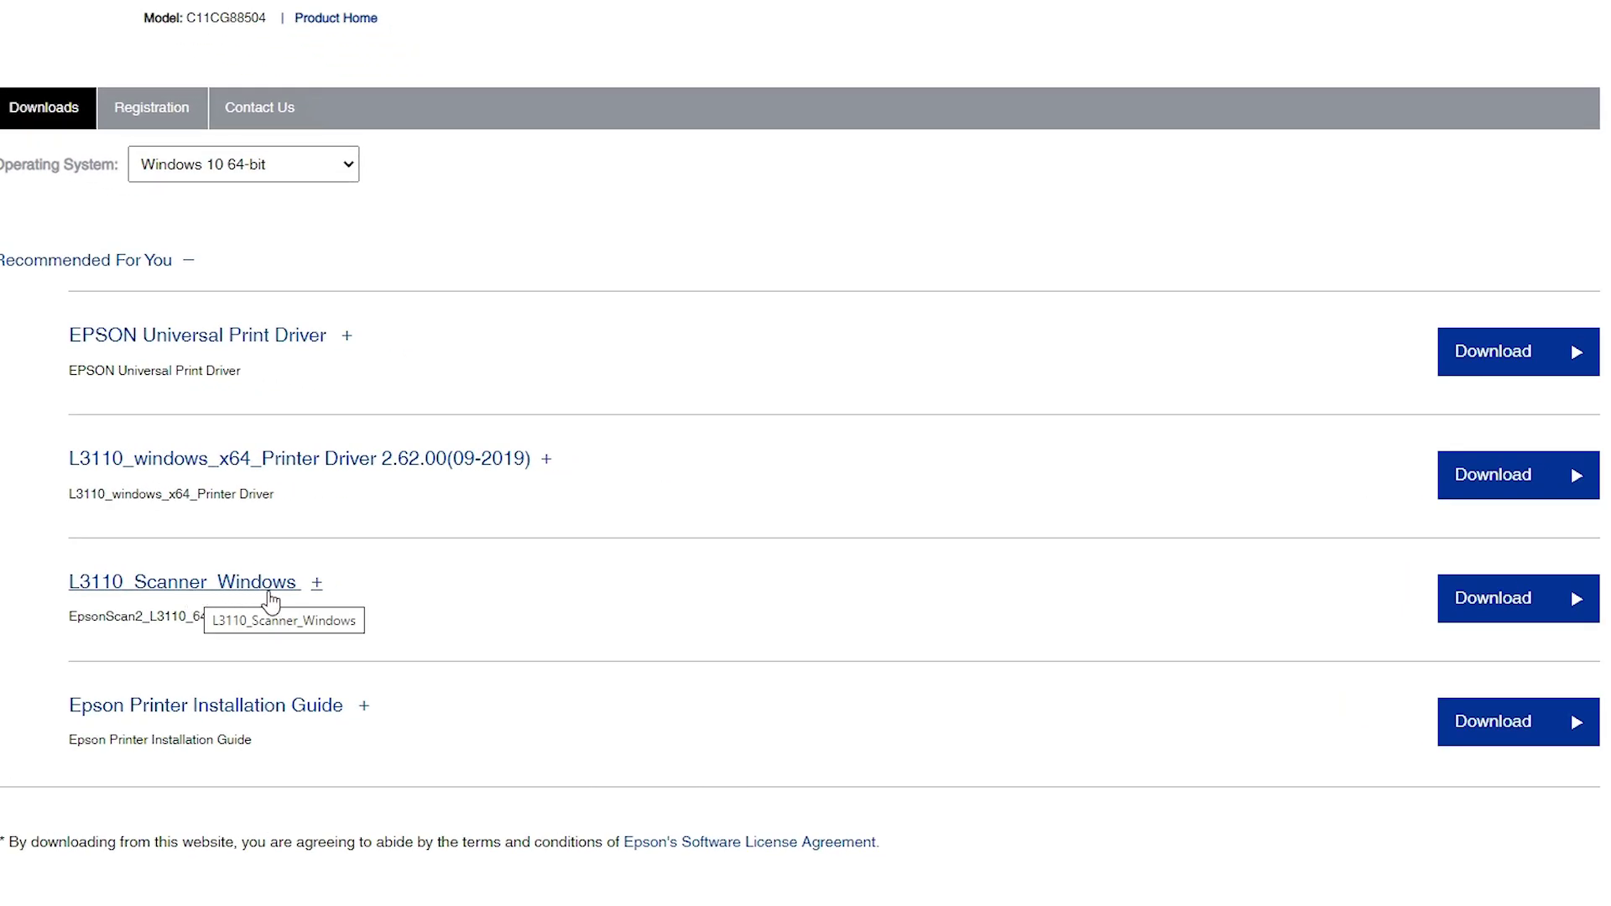
{"action": "left_click", "coordinate": [1499, 621]}
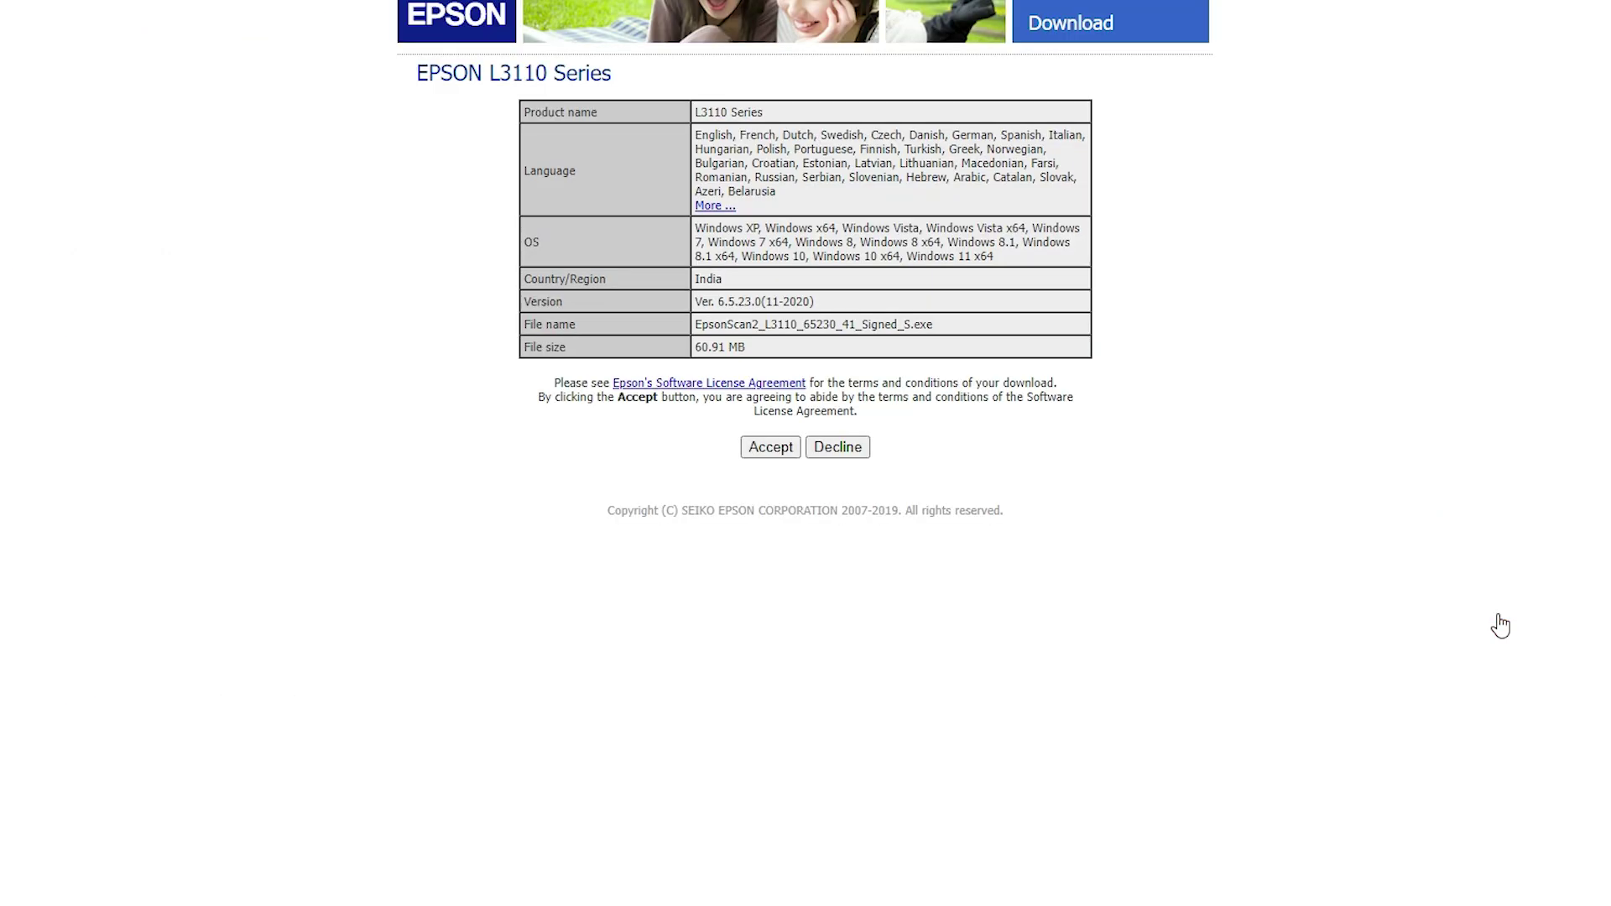
{"action": "left_click", "coordinate": [771, 447]}
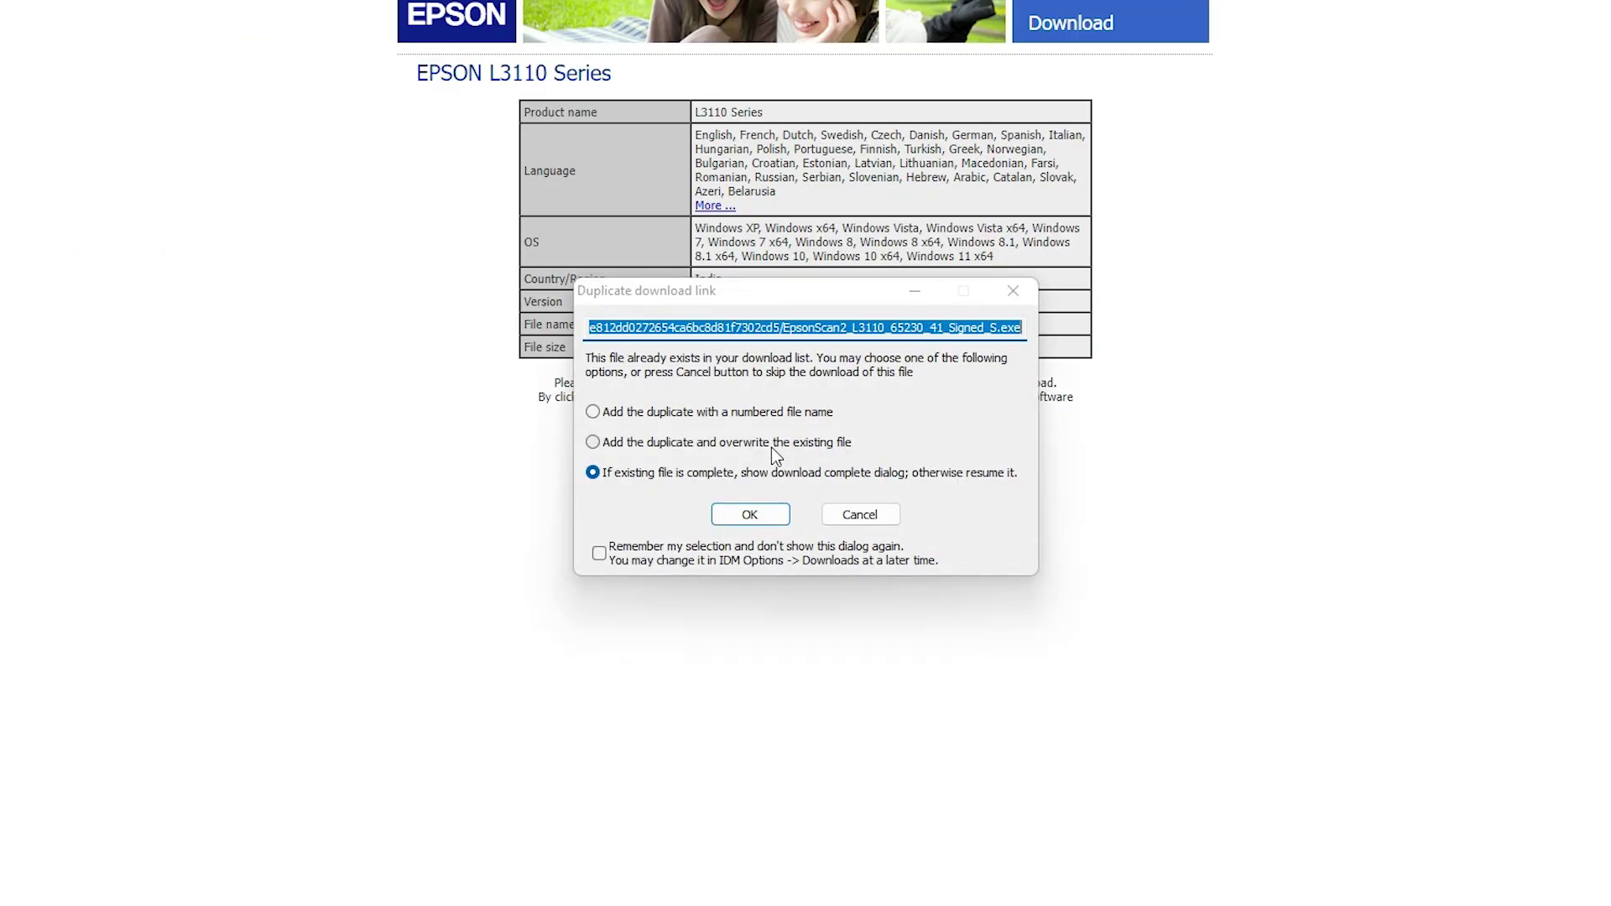
{"action": "left_click", "coordinate": [749, 516]}
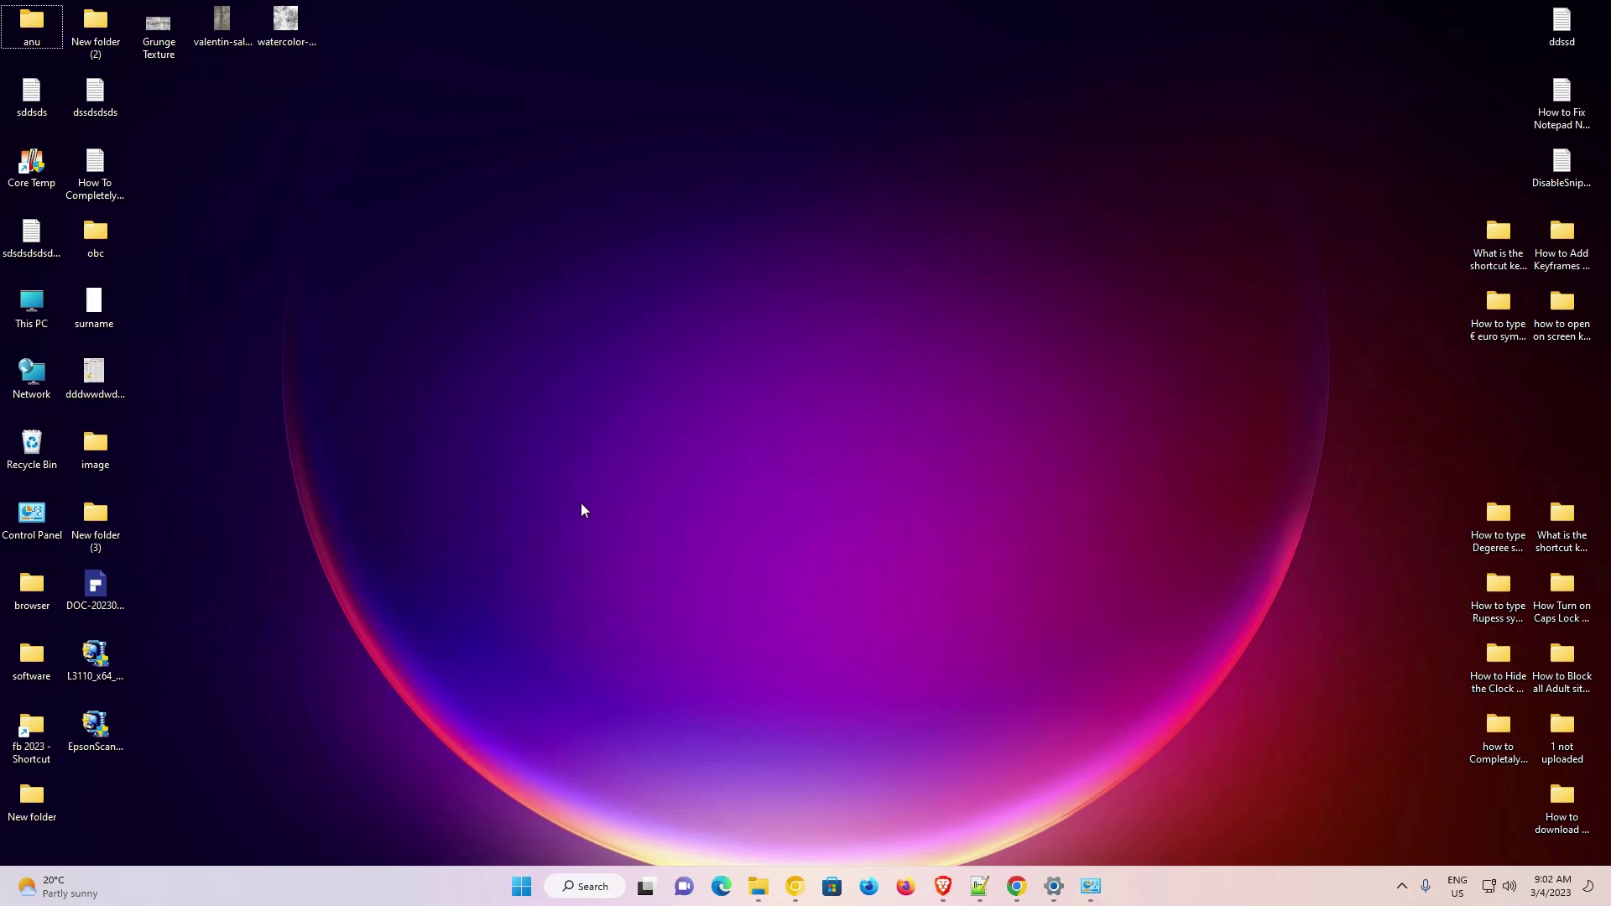
Step: Move the L3110_x64 printer driver installer to an empty spot on the desktop, away from the other icons
{"action": "left_click", "coordinate": [95, 659]}
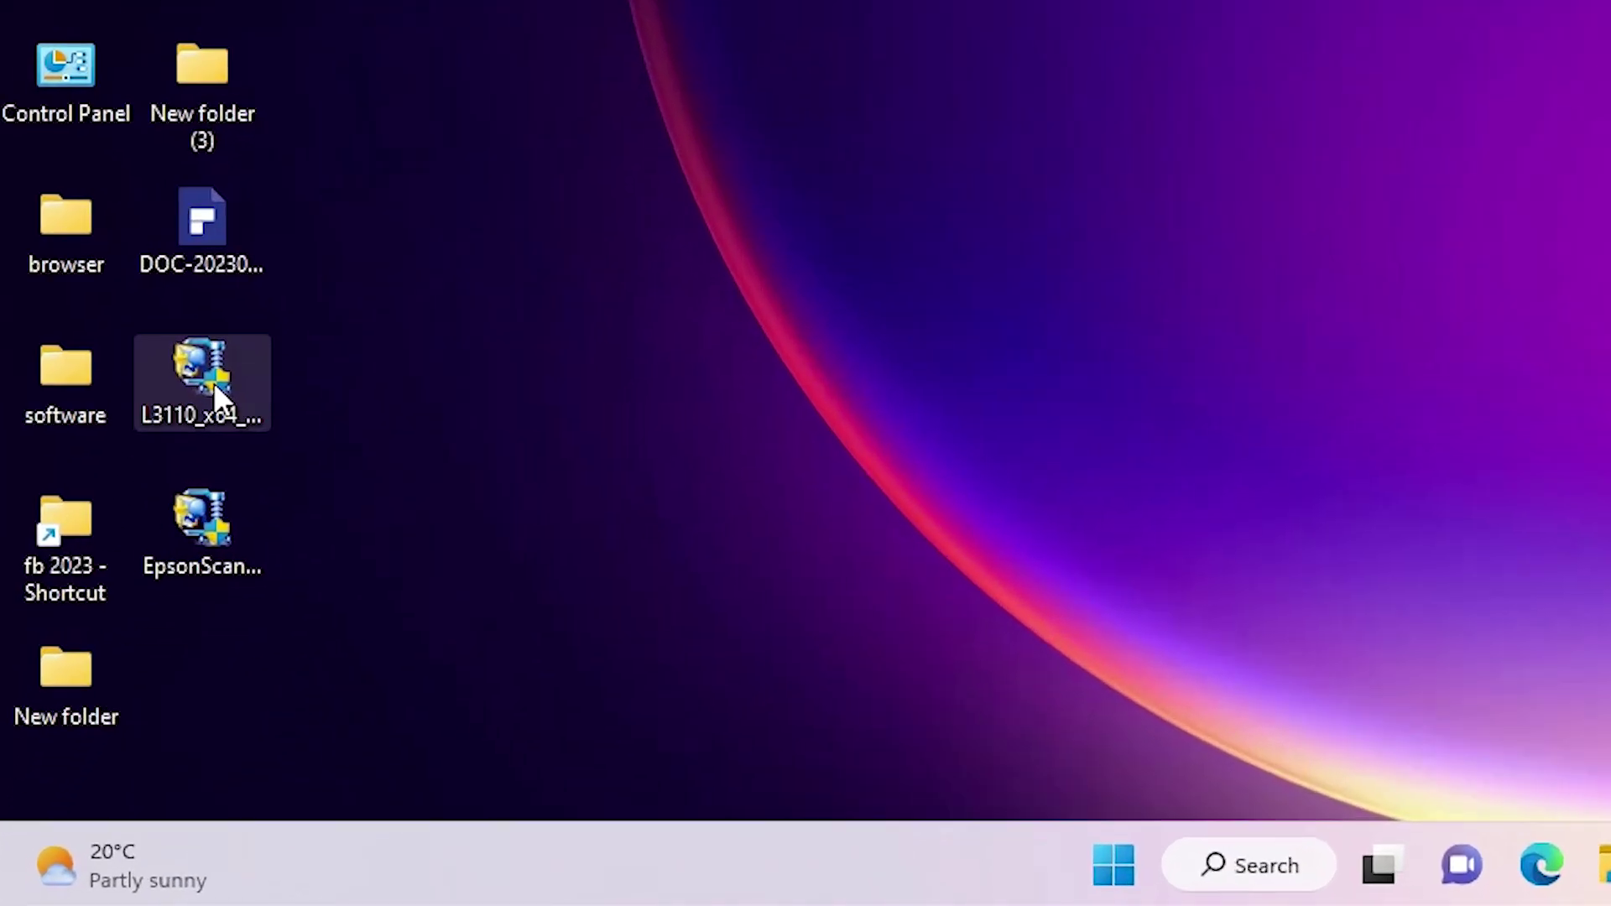
{"action": "left_click_drag", "start_coordinate": [98, 666], "coordinate": [232, 592]}
{"action": "left_click_drag", "start_coordinate": [229, 495], "coordinate": [224, 360]}
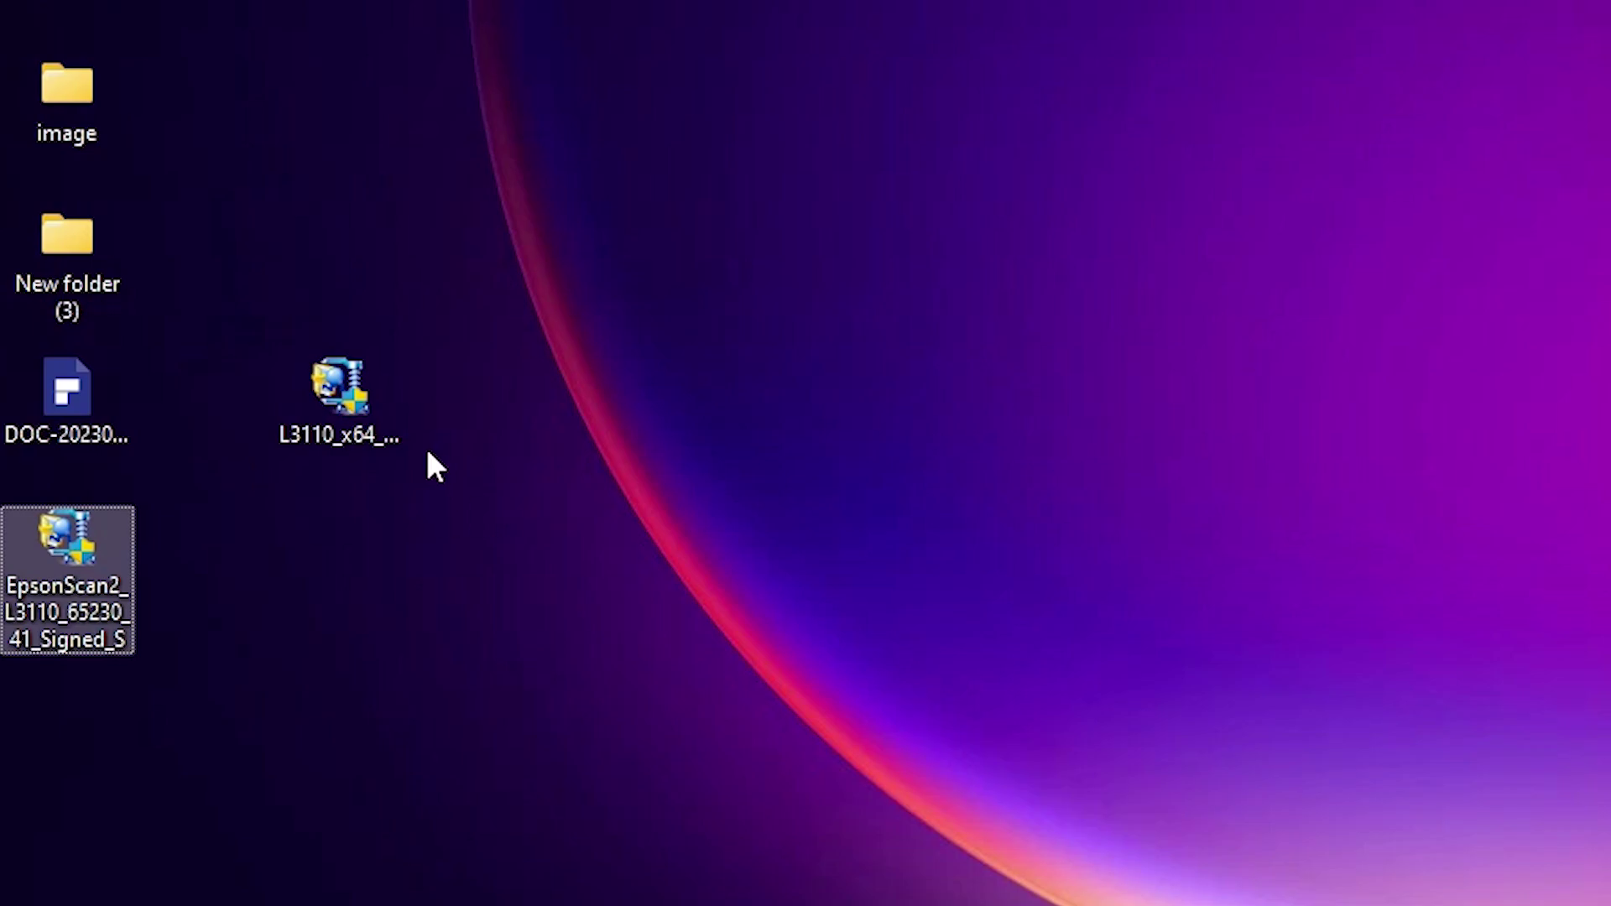
{"action": "left_click_drag", "start_coordinate": [426, 448], "coordinate": [390, 432]}
{"action": "left_click_drag", "start_coordinate": [504, 269], "coordinate": [331, 405]}
Step: Extract the L3110_x64 installer with WinRAR to the desktop folder L3110_x64_26201JAUsHomeExportAsiaML and open that folder
{"action": "right_click", "coordinate": [330, 405]}
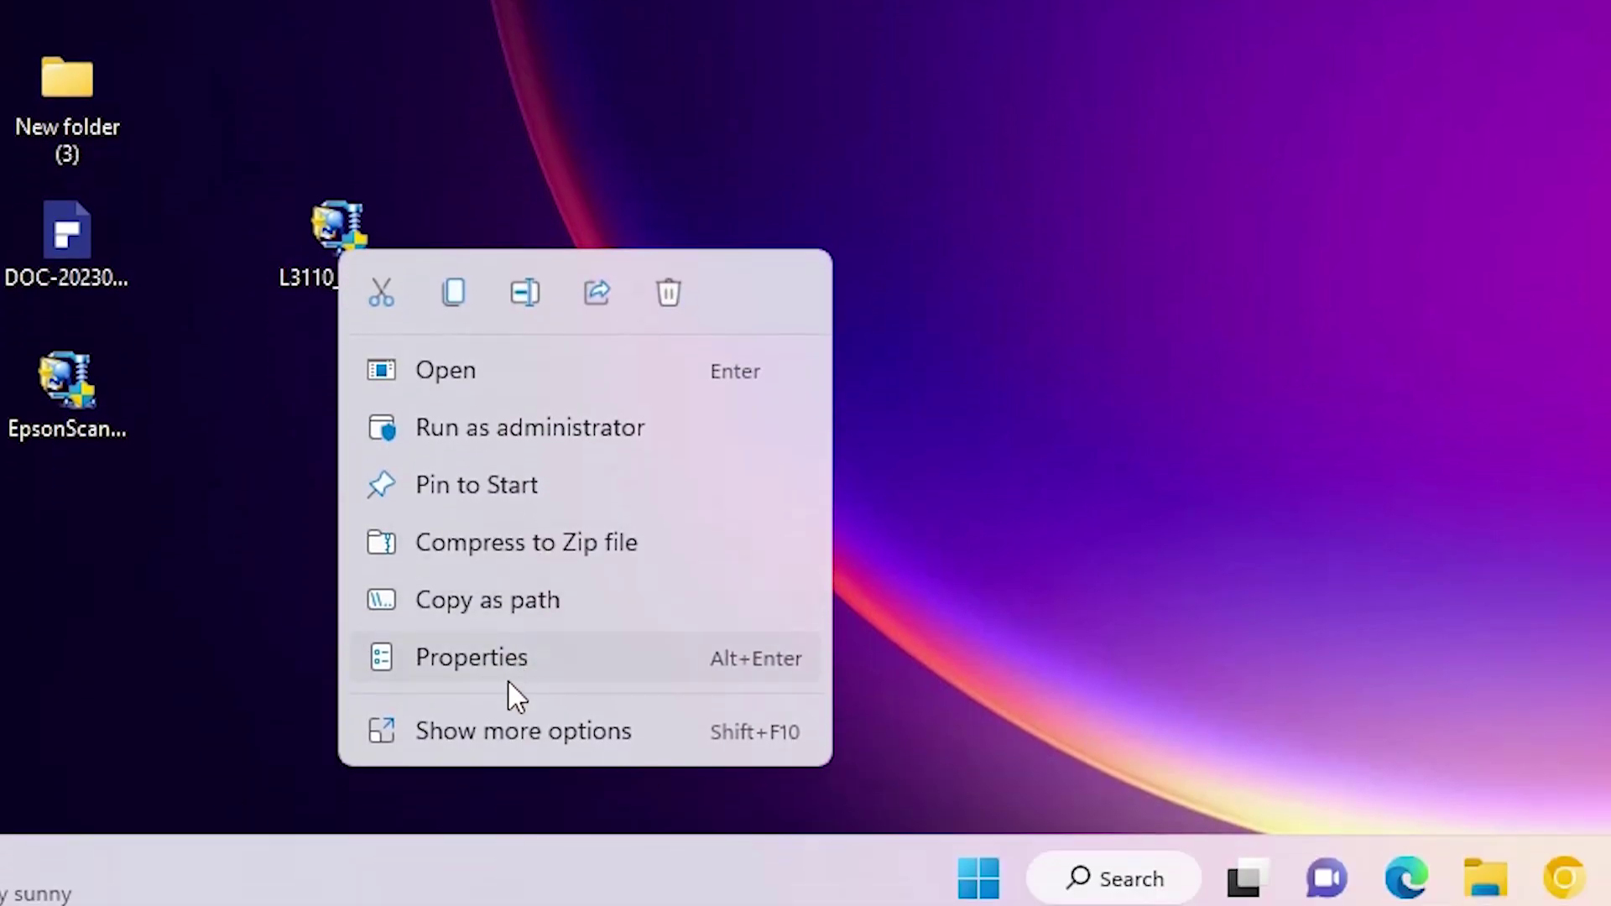
{"action": "left_click", "coordinate": [522, 731]}
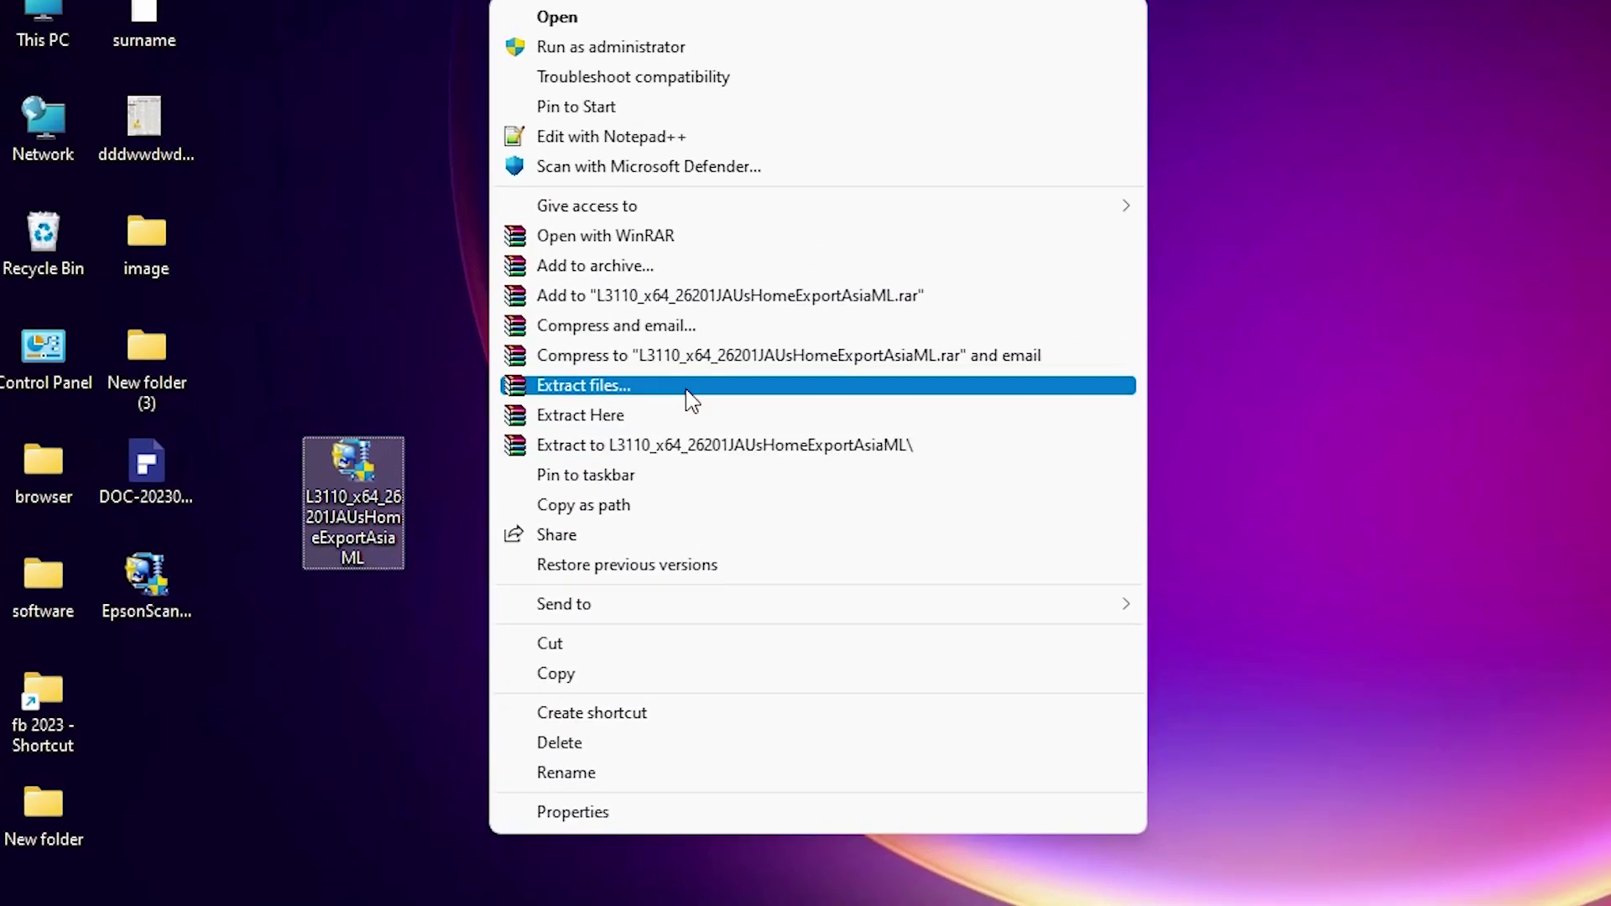
{"action": "left_click", "coordinate": [686, 385]}
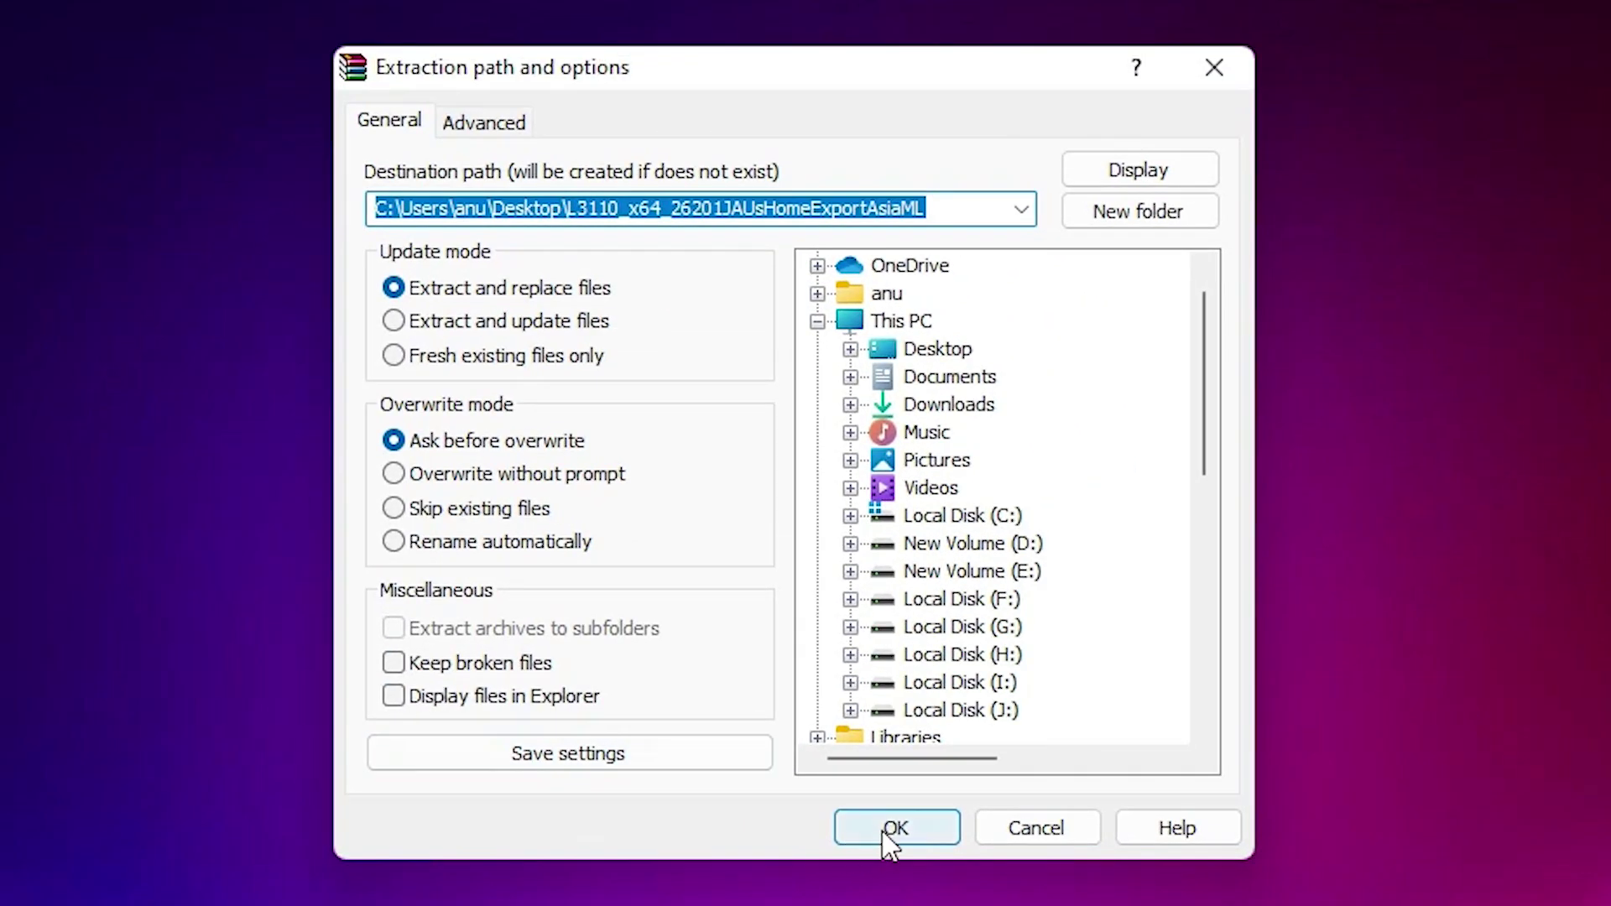
{"action": "left_click", "coordinate": [1082, 697]}
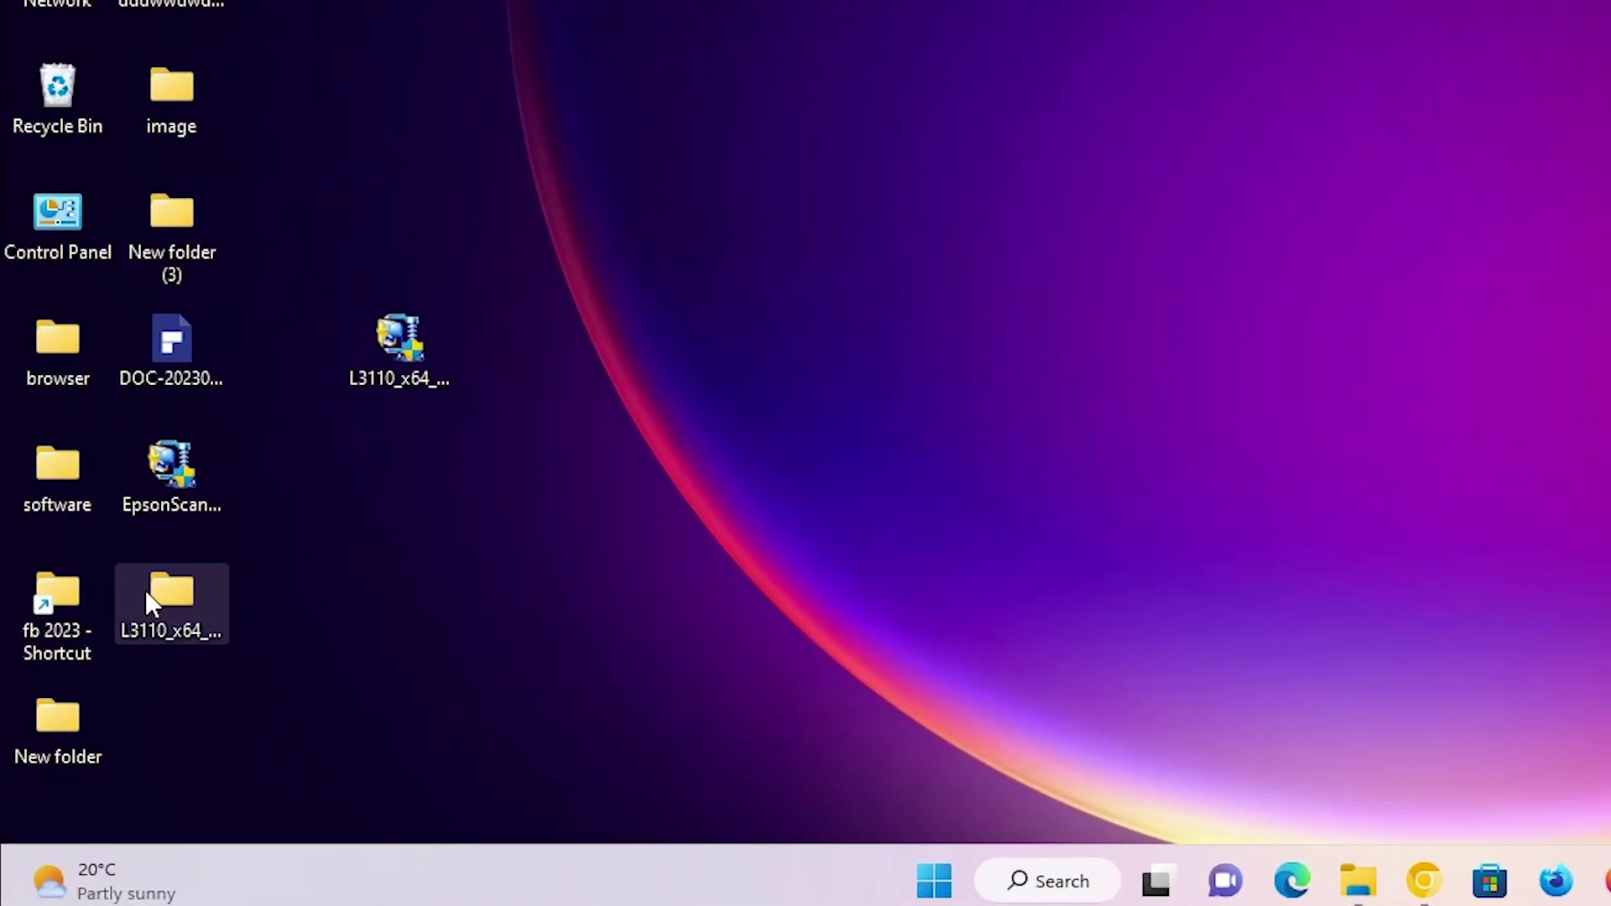
{"action": "double_click", "coordinate": [144, 591]}
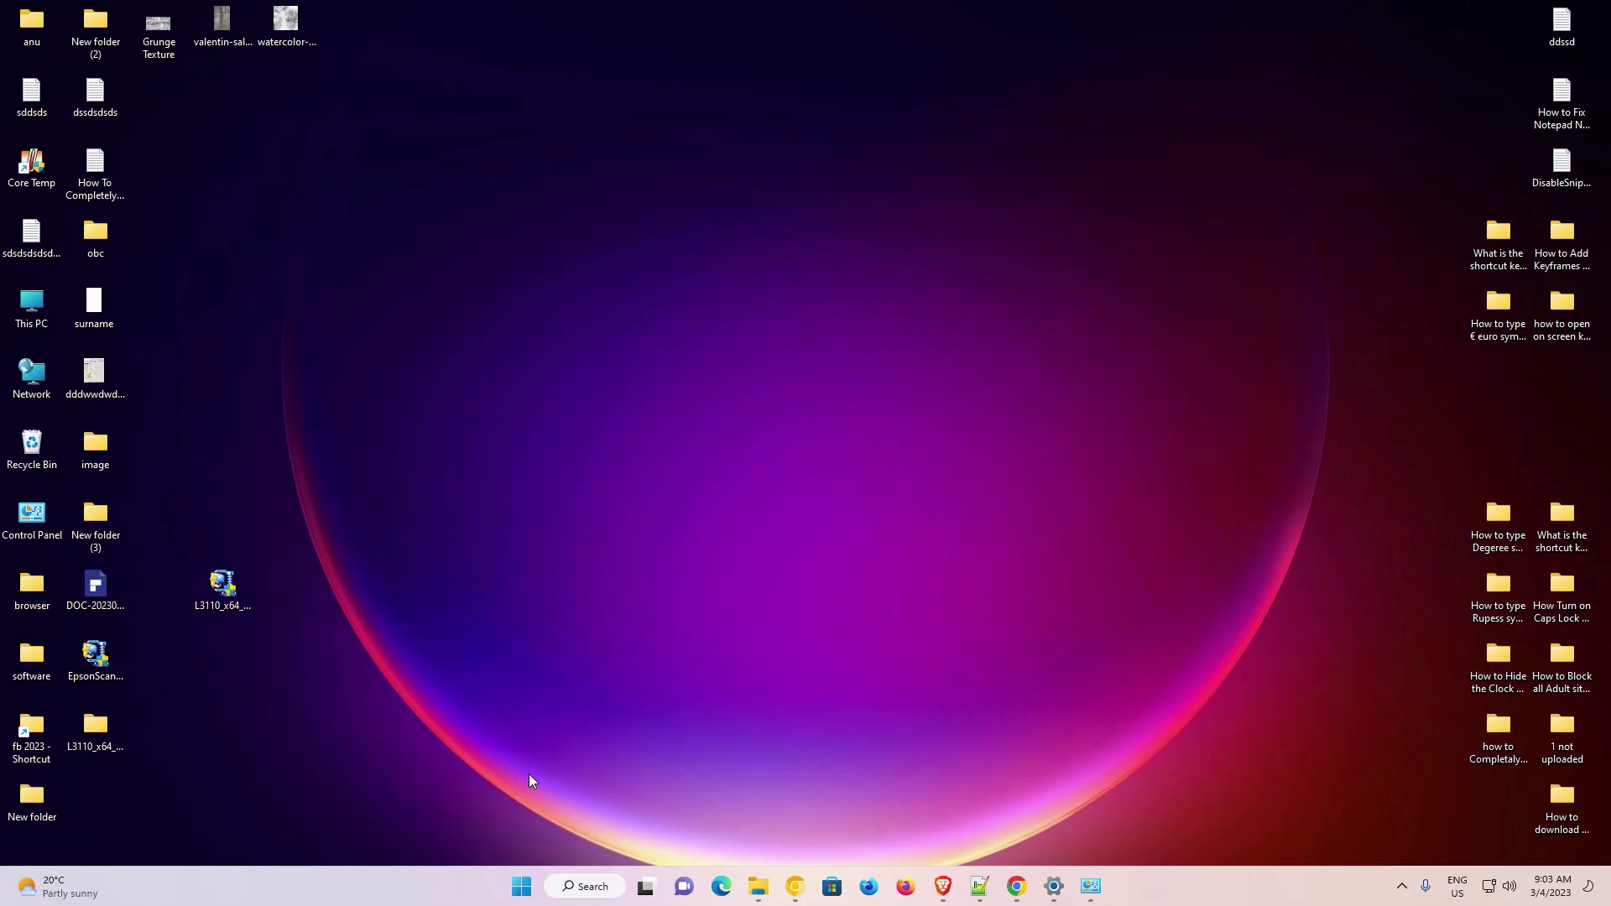
Step: Find Control Panel by searching for "co" and open Devices and Printers in it
{"action": "left_click", "coordinate": [528, 882]}
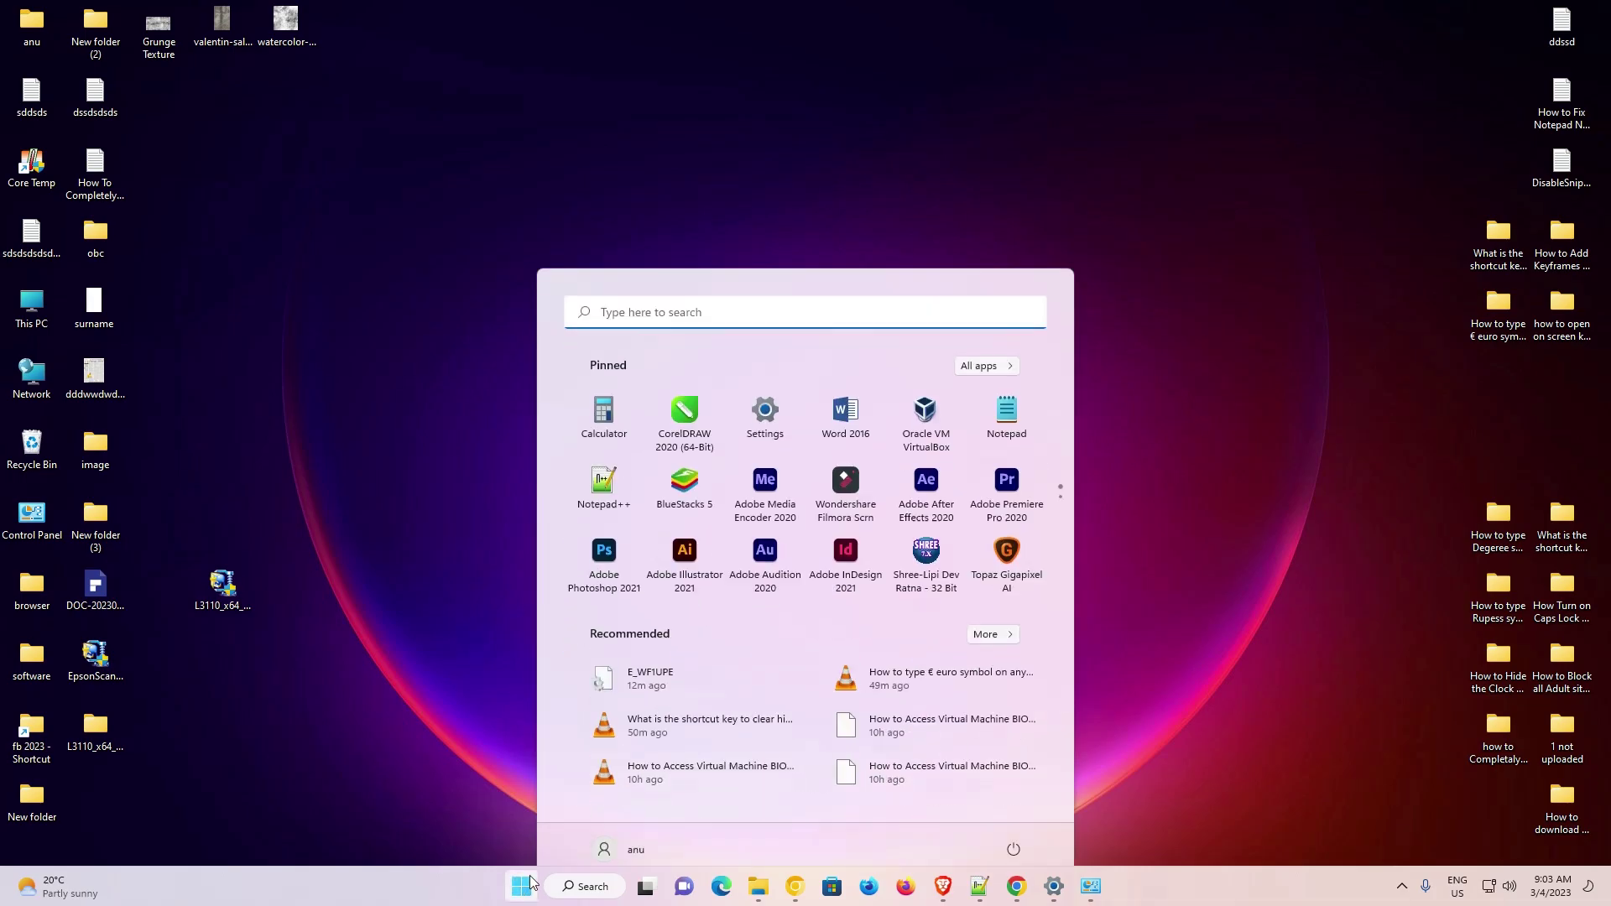
{"action": "type", "text": "co"}
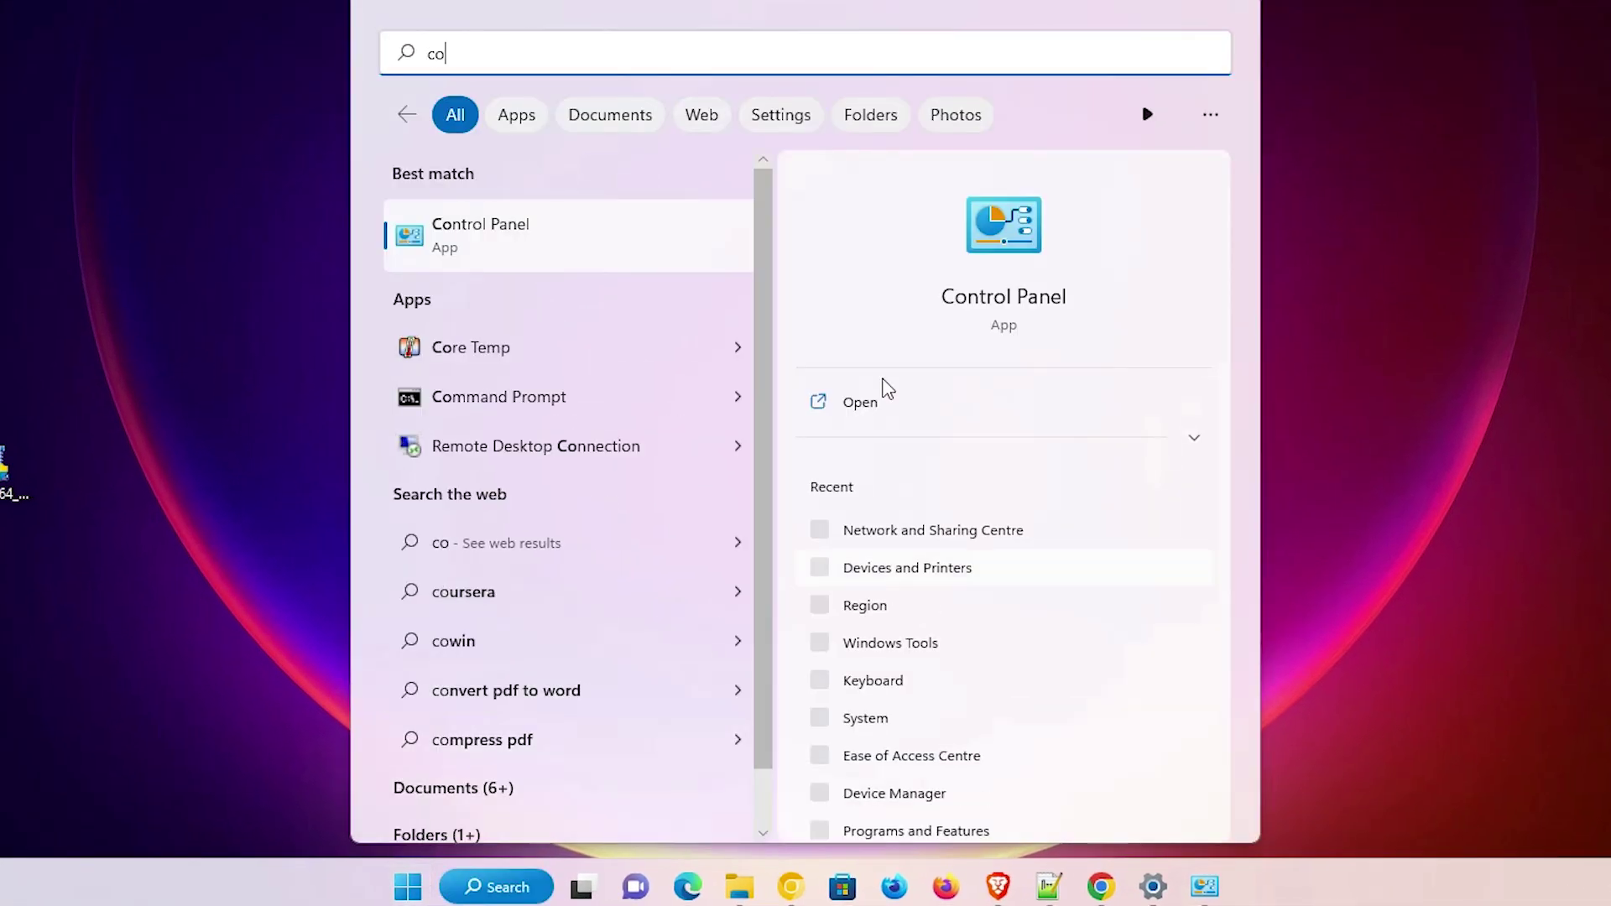
{"action": "left_click", "coordinate": [648, 254]}
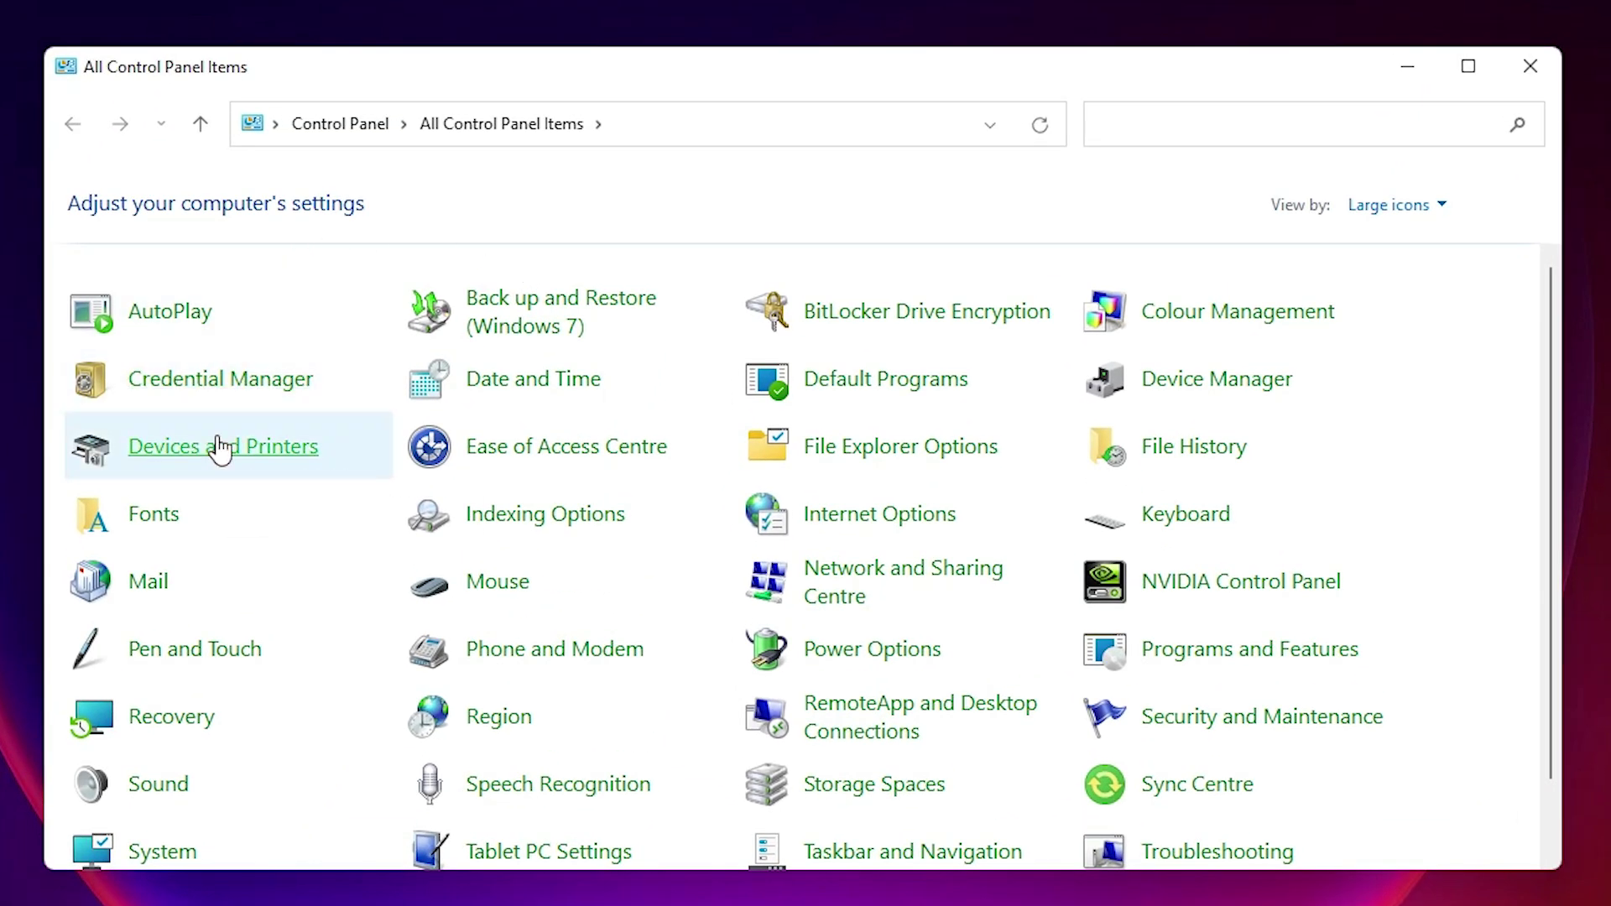
{"action": "left_click", "coordinate": [272, 451]}
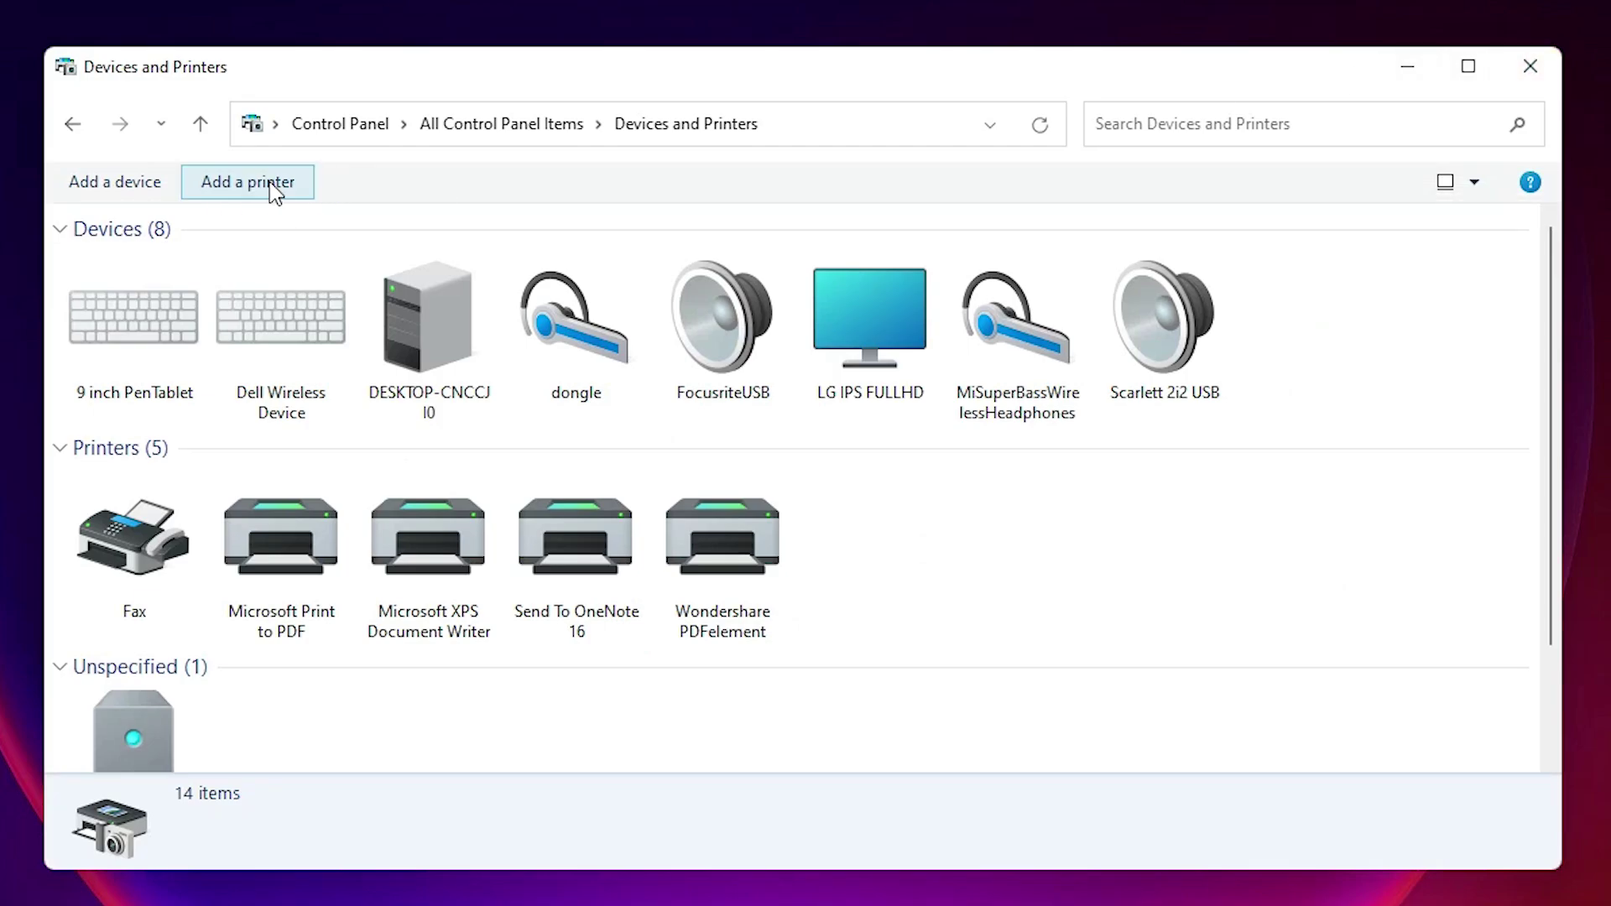
Step: Start adding a printer, minimize the Devices and Printers window, and indicate that the wanted printer isn't listed
{"action": "left_click", "coordinate": [247, 182]}
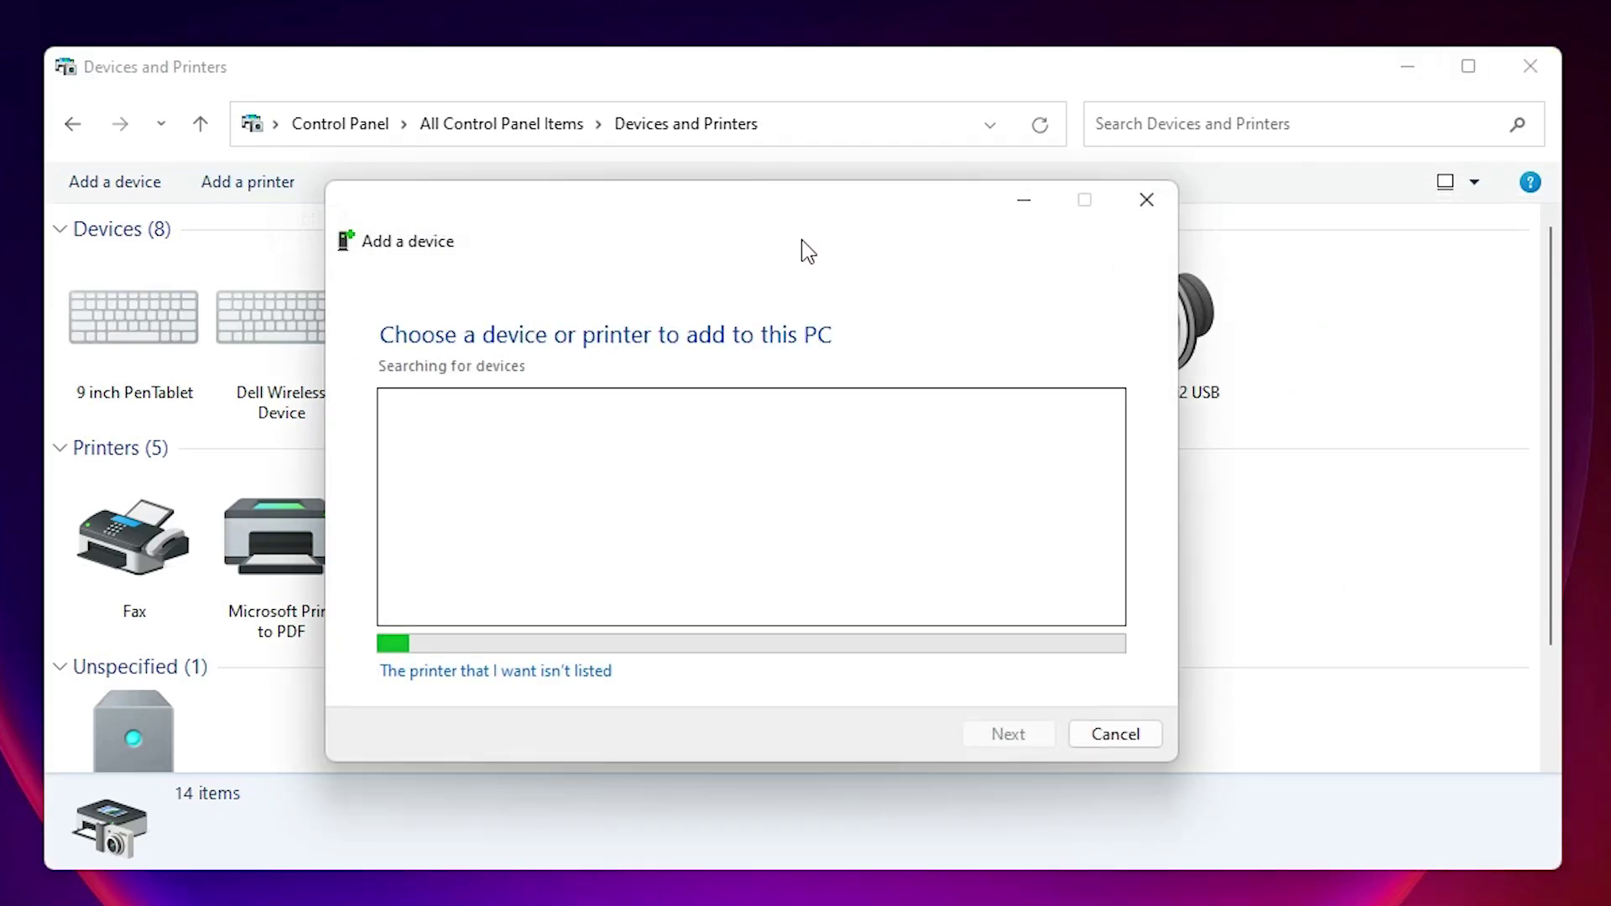
{"action": "left_click", "coordinate": [1412, 67]}
{"action": "left_click", "coordinate": [1412, 68]}
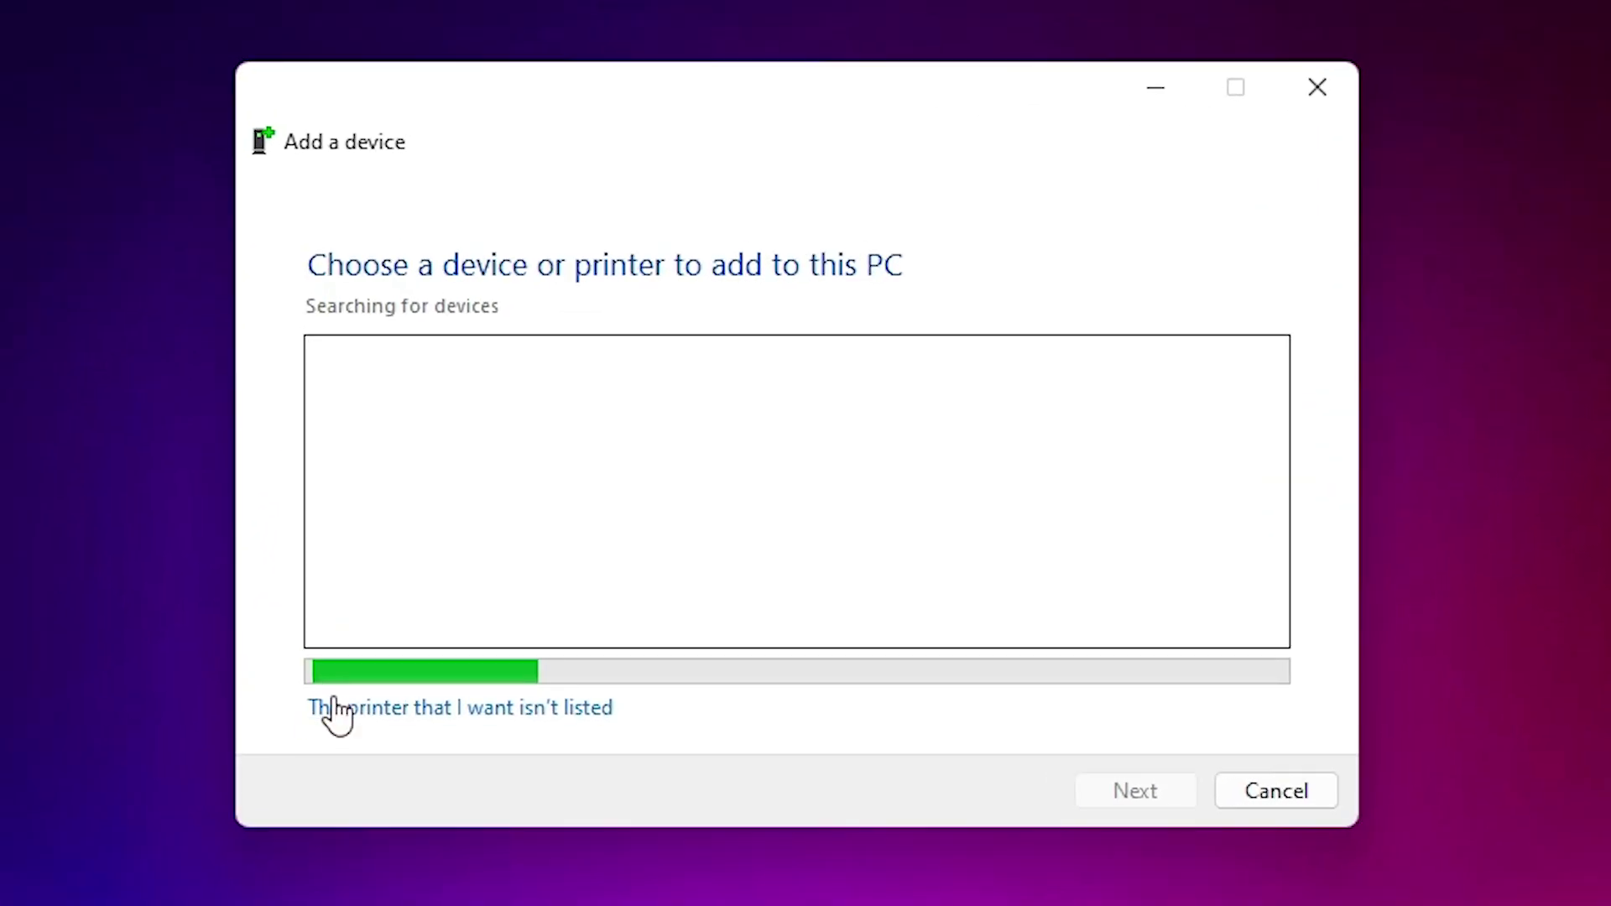
{"action": "left_click", "coordinate": [543, 712]}
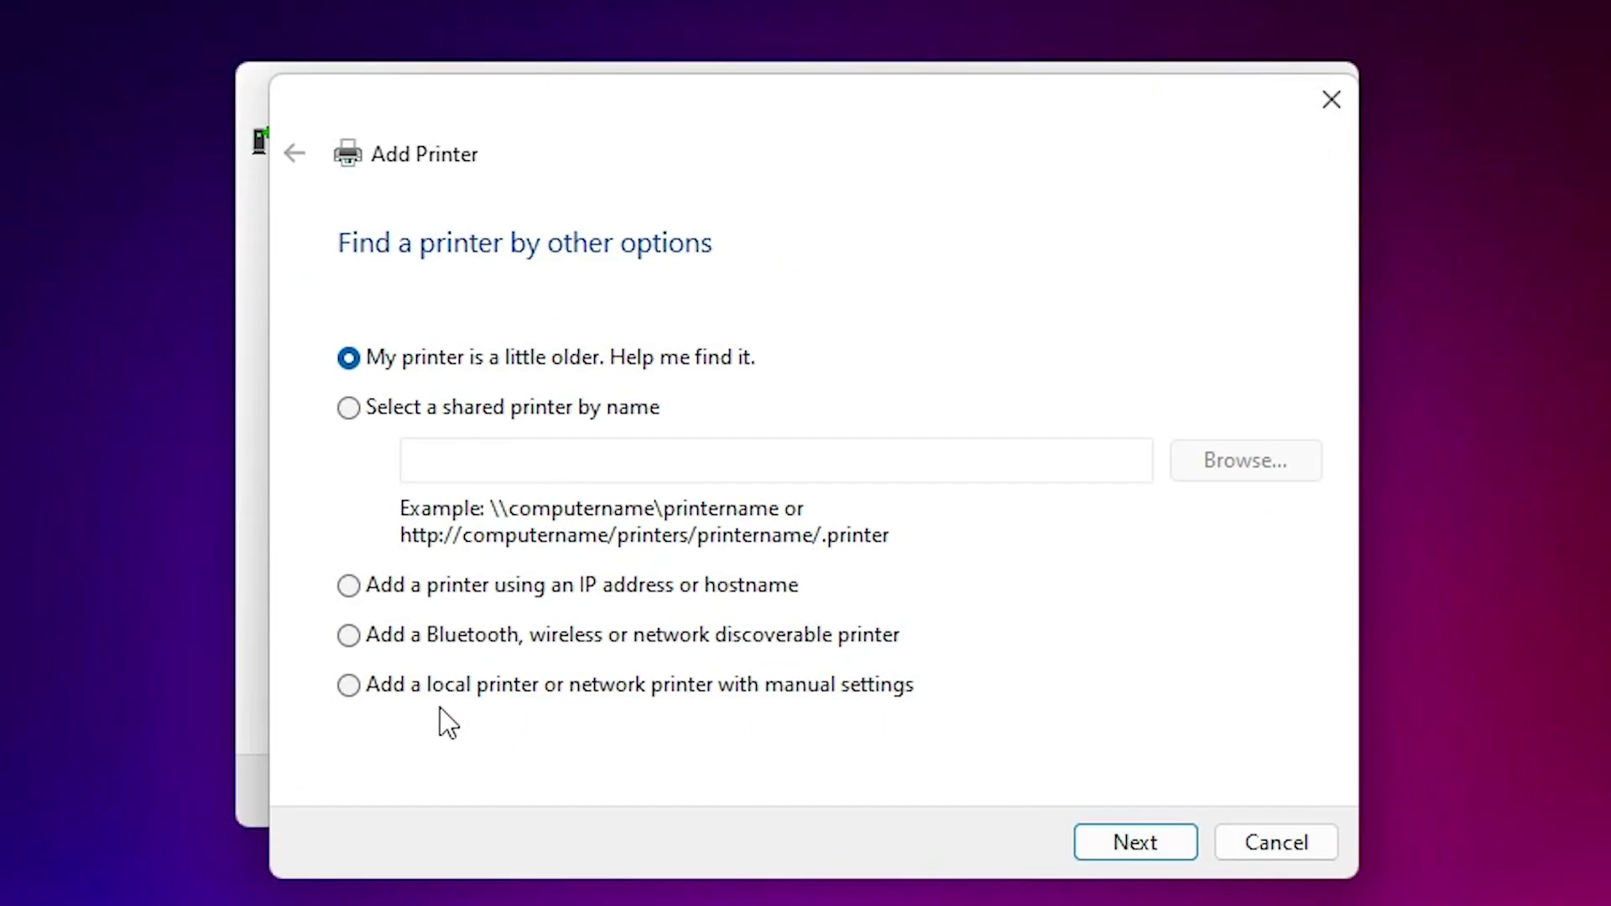
Step: Choose to add a local printer with manual settings and use the existing port USB_001 (Local Port)
{"action": "left_click", "coordinate": [730, 695]}
{"action": "left_click", "coordinate": [1133, 848]}
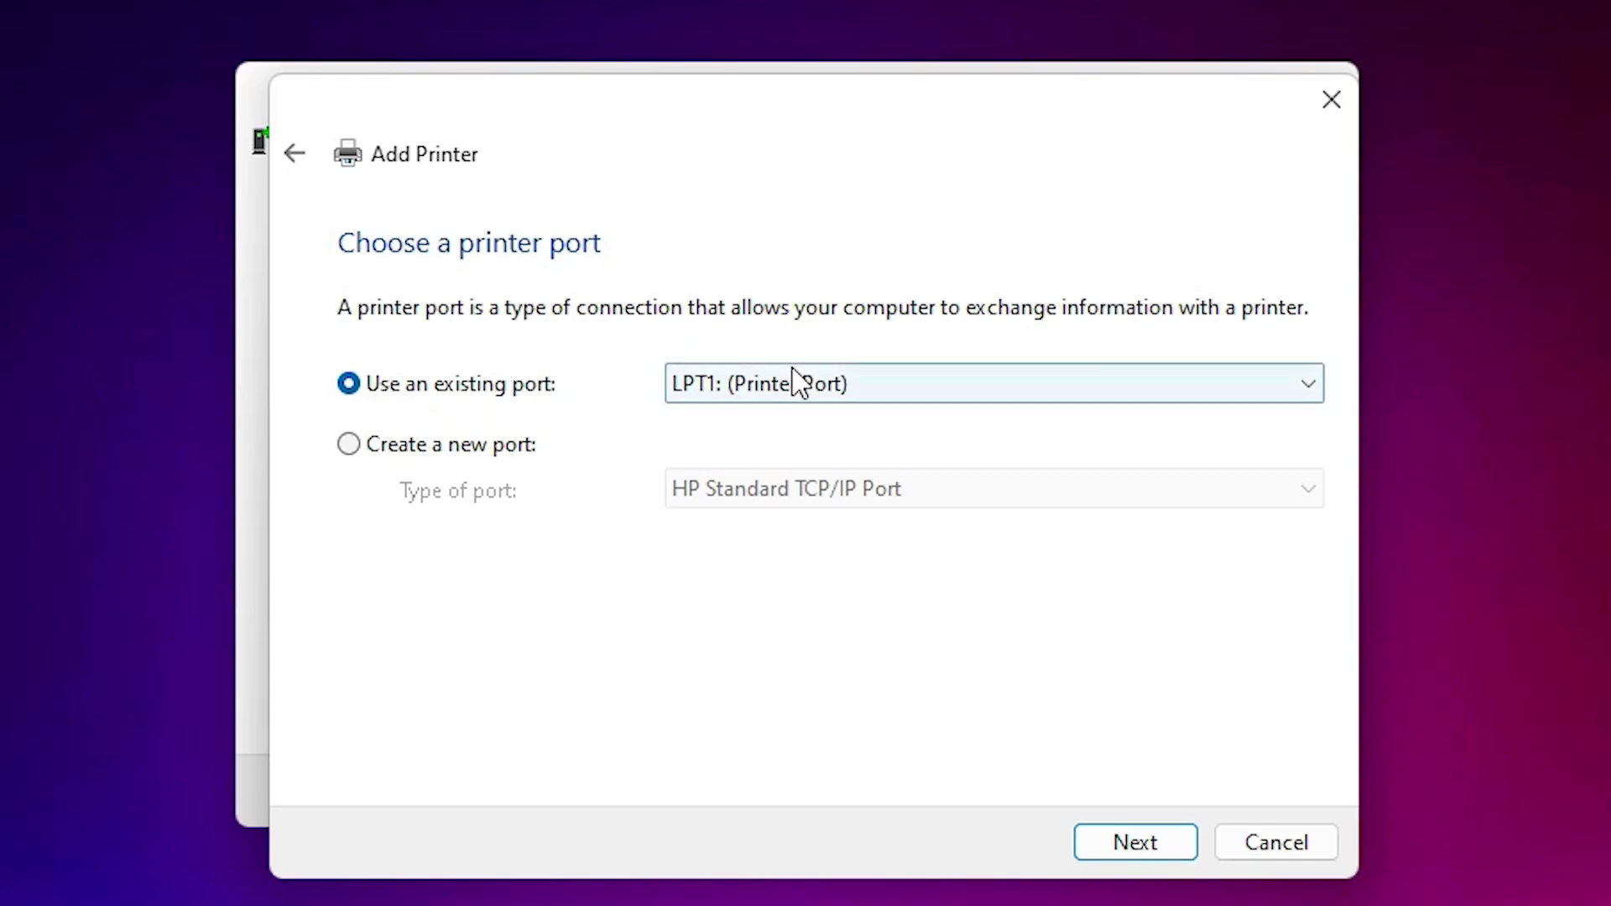
{"action": "left_click", "coordinate": [792, 390]}
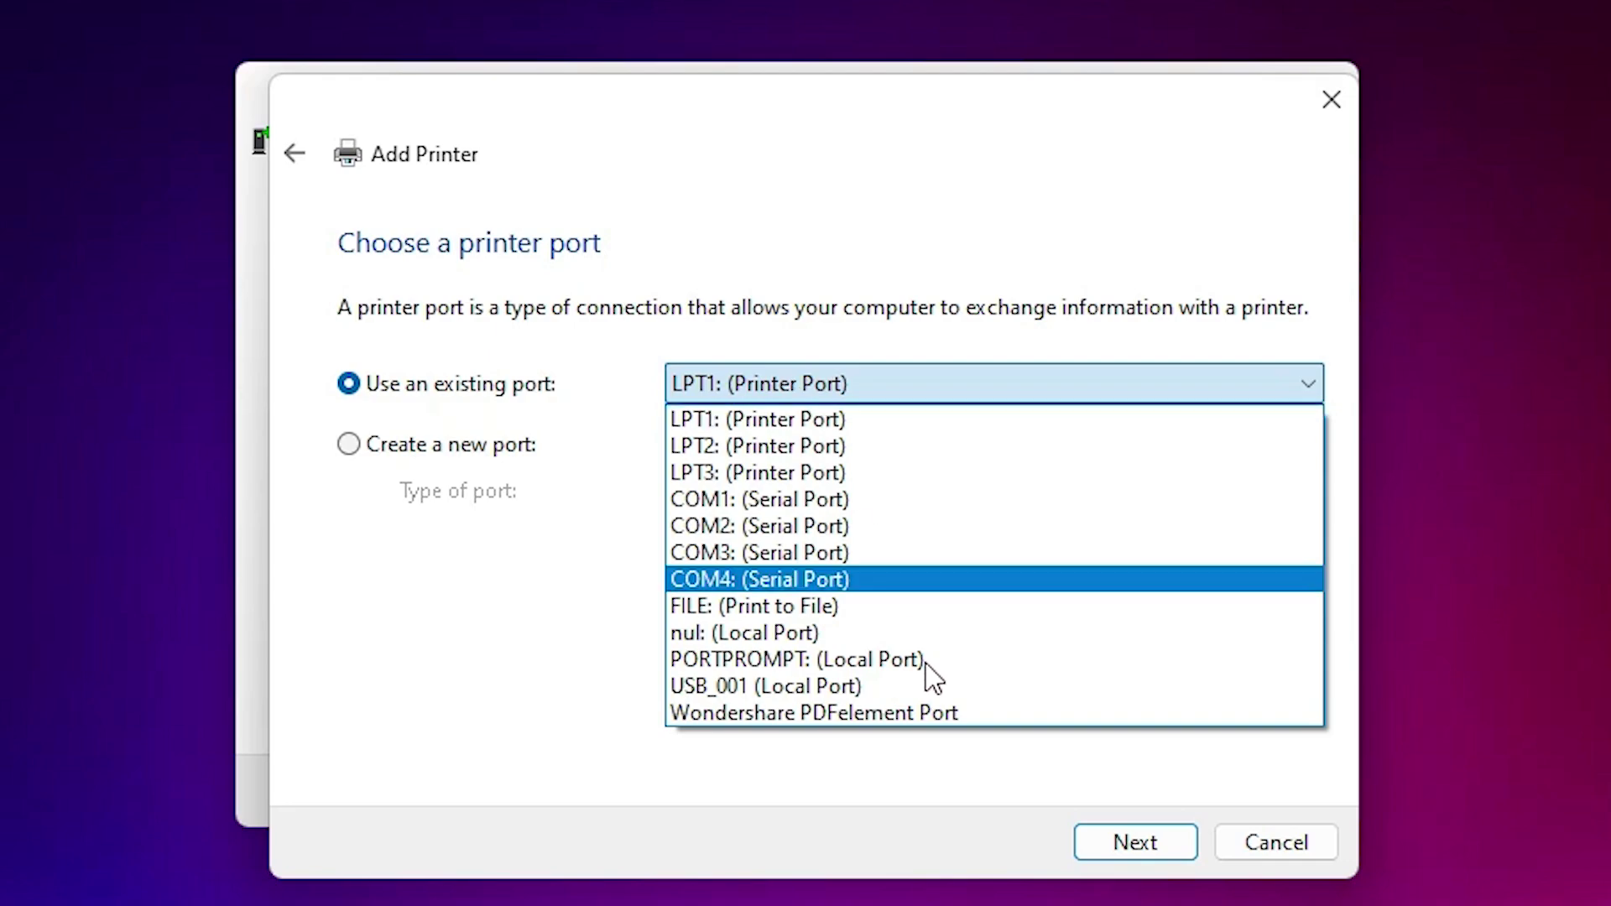
{"action": "left_click", "coordinate": [825, 691]}
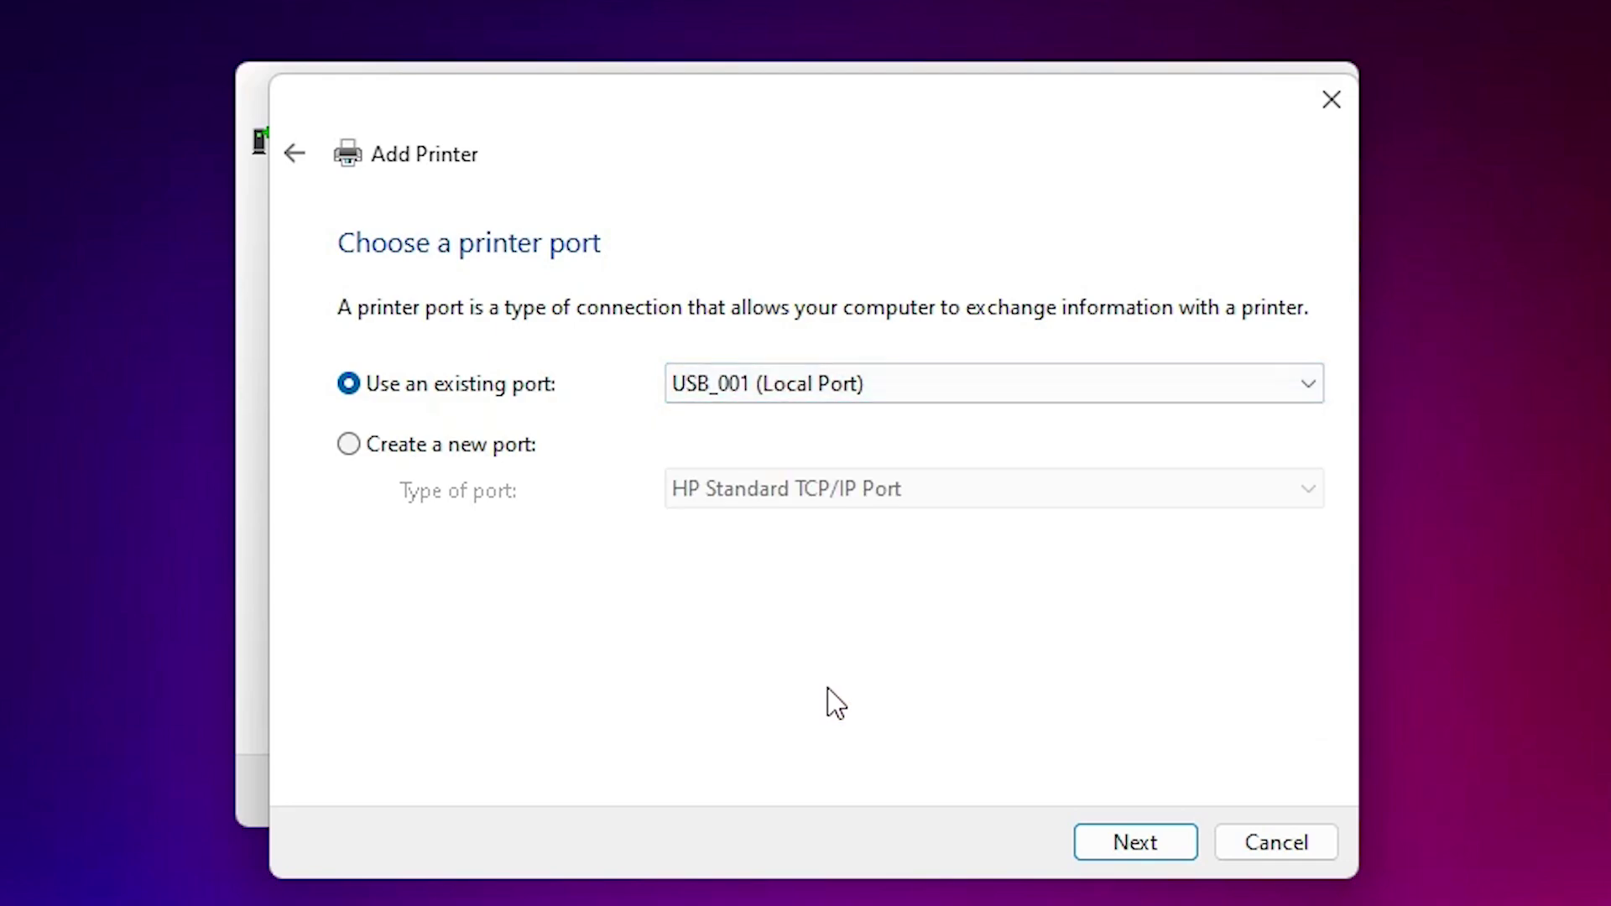
{"action": "left_click", "coordinate": [1137, 844]}
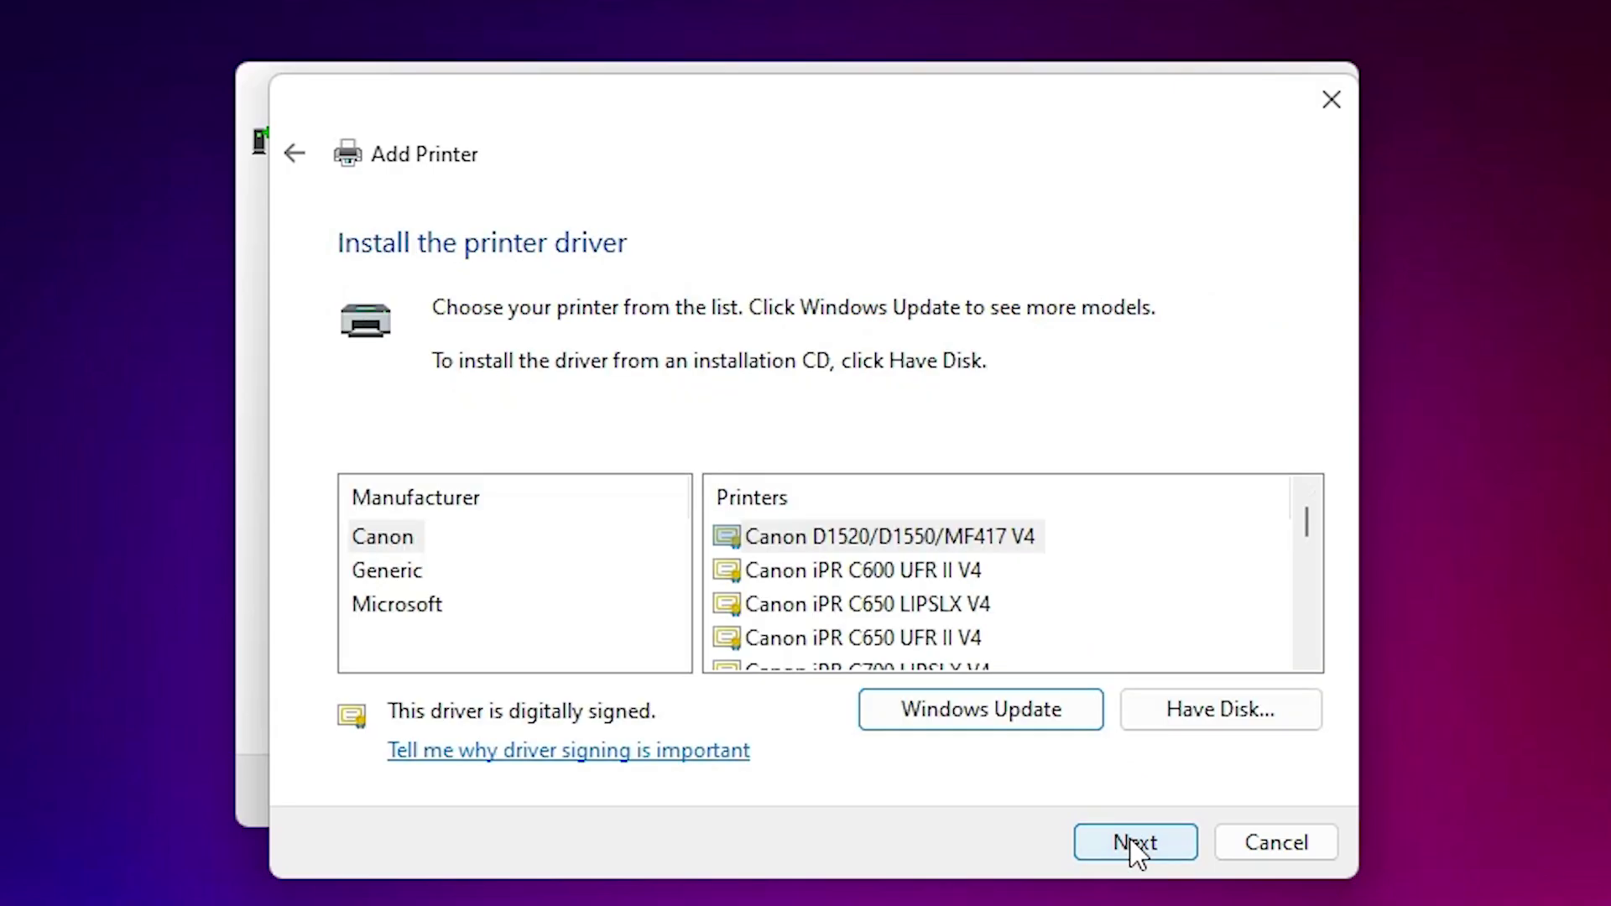
Step: Choose to install the driver from disk and browse to the WINX64 folder inside the desktop folder L3110_x64_26201JAUsHomeExportAsiaML
{"action": "left_click", "coordinate": [1216, 710]}
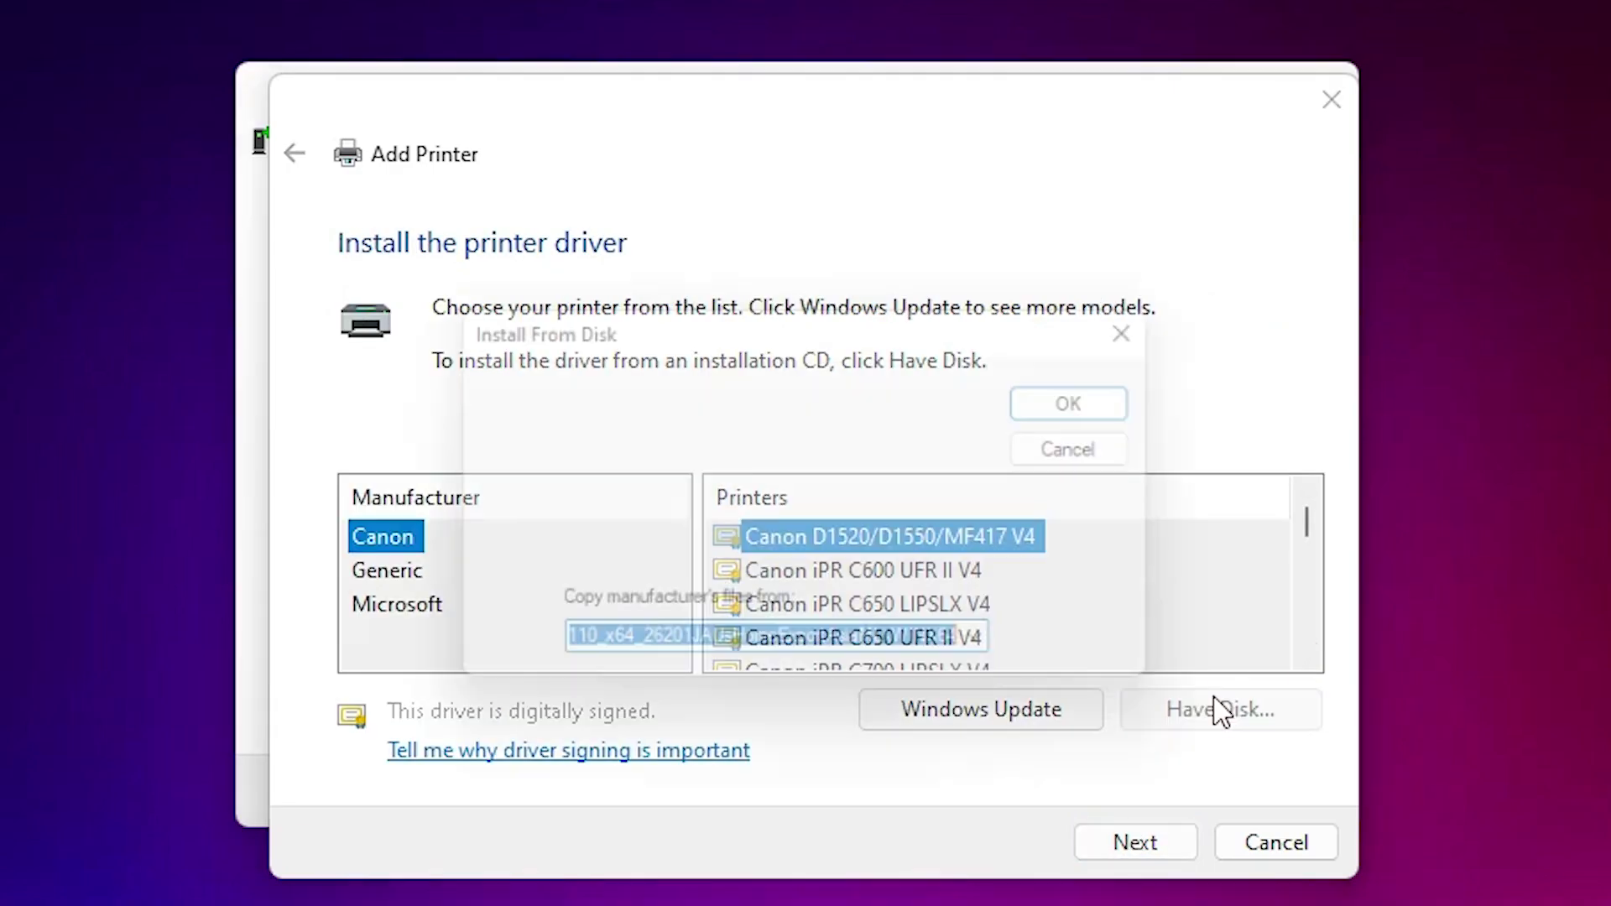
{"action": "left_click", "coordinate": [1101, 659]}
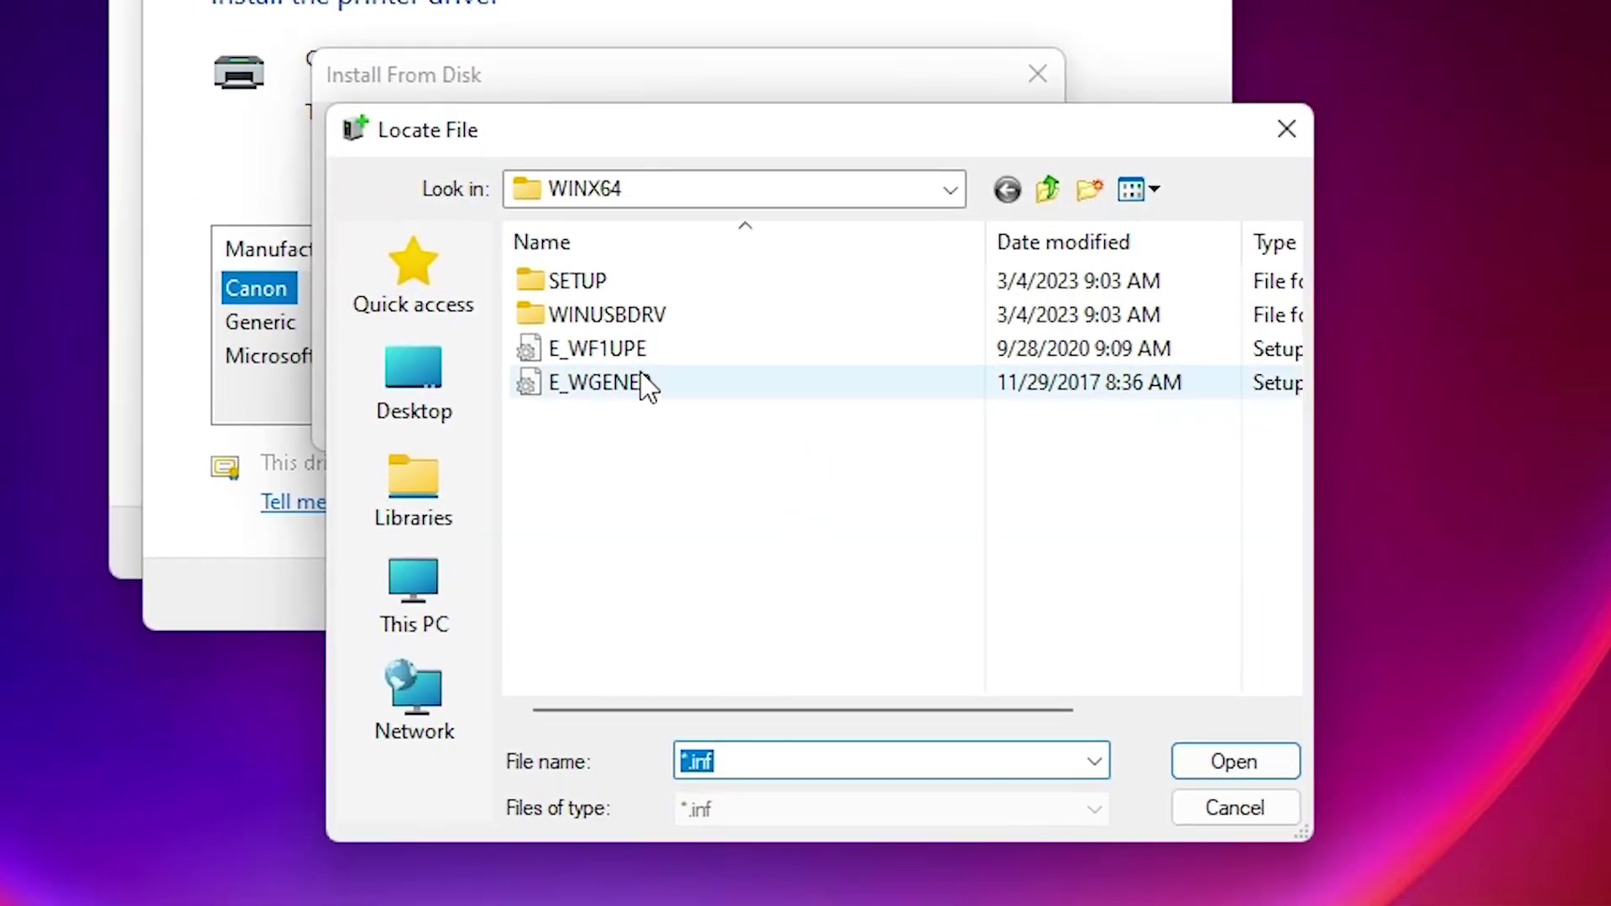
{"action": "left_click", "coordinate": [414, 361]}
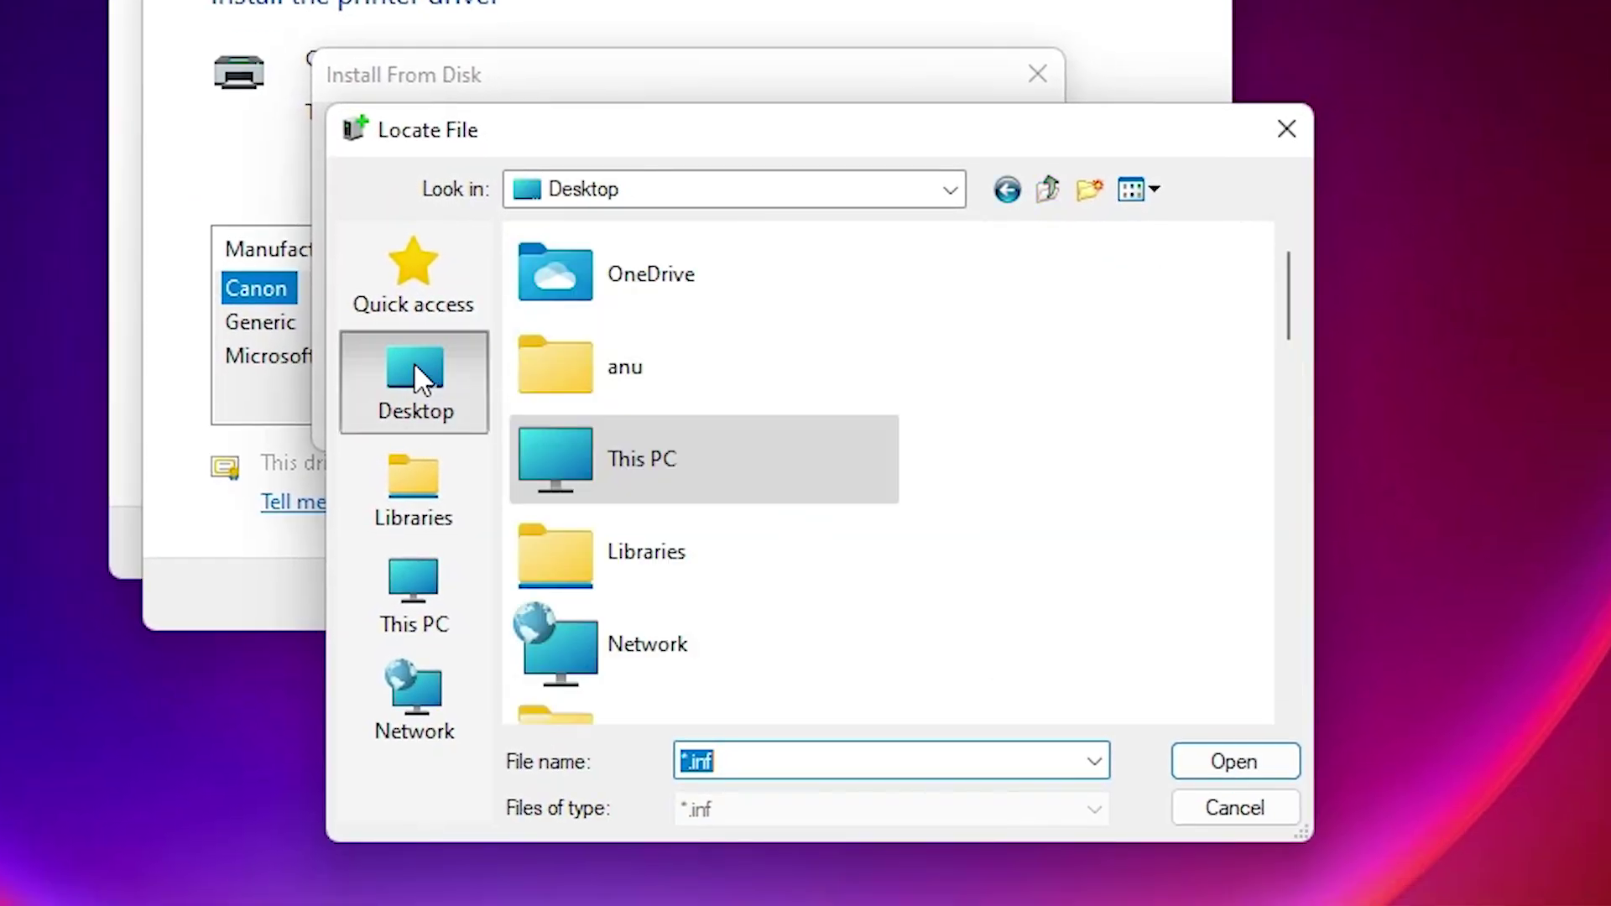
{"action": "type", "text": "l"}
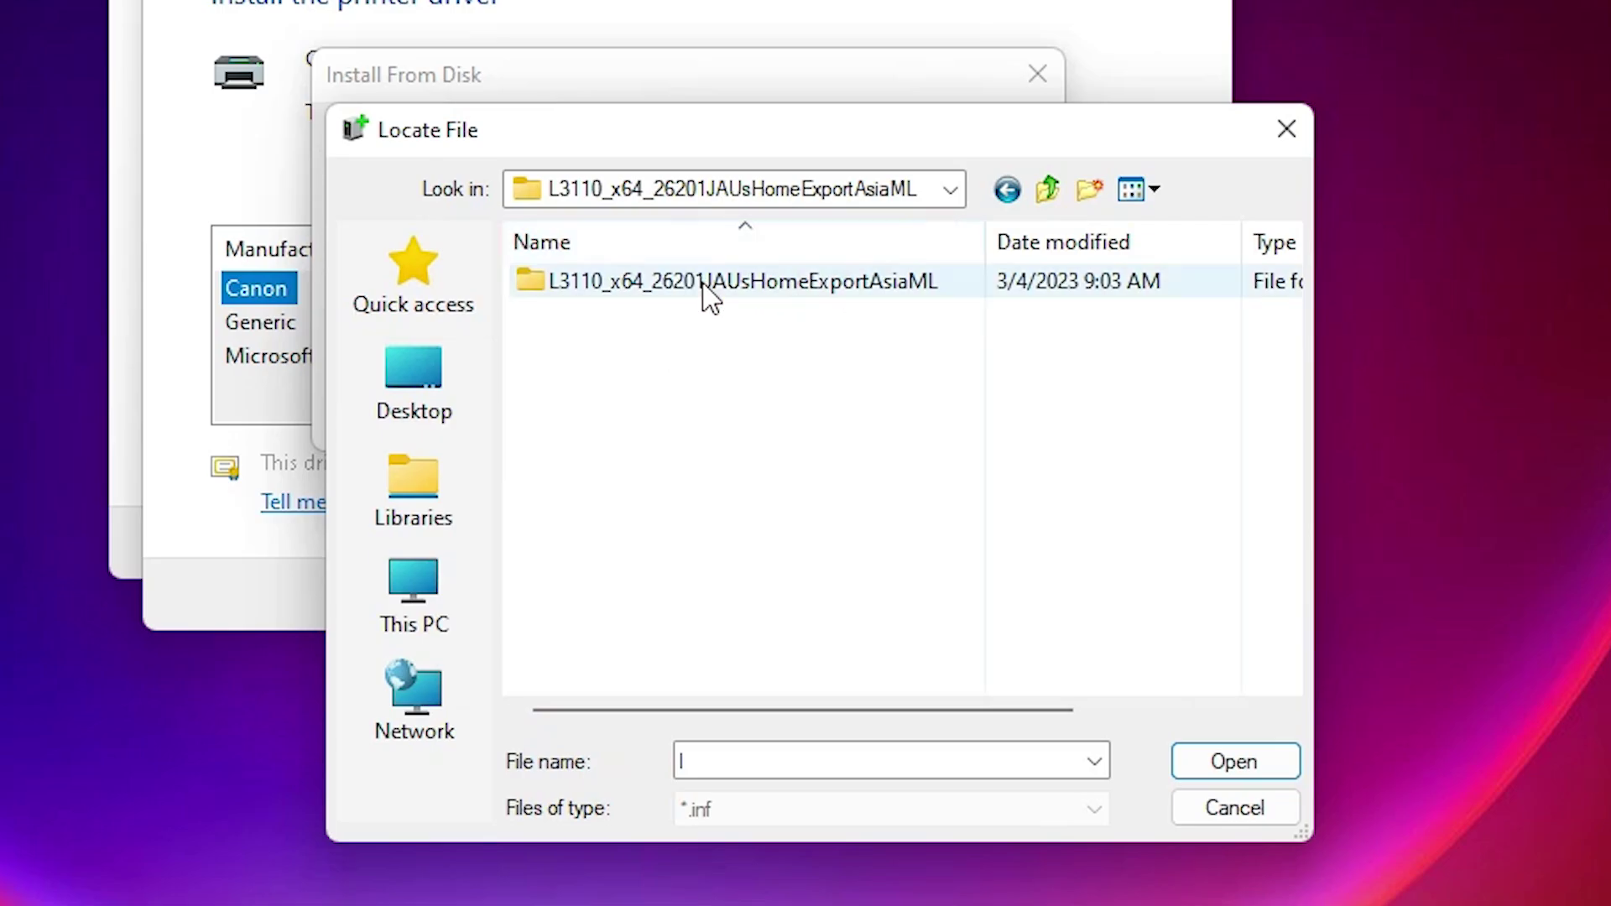
{"action": "double_click", "coordinate": [701, 290]}
{"action": "double_click", "coordinate": [629, 285]}
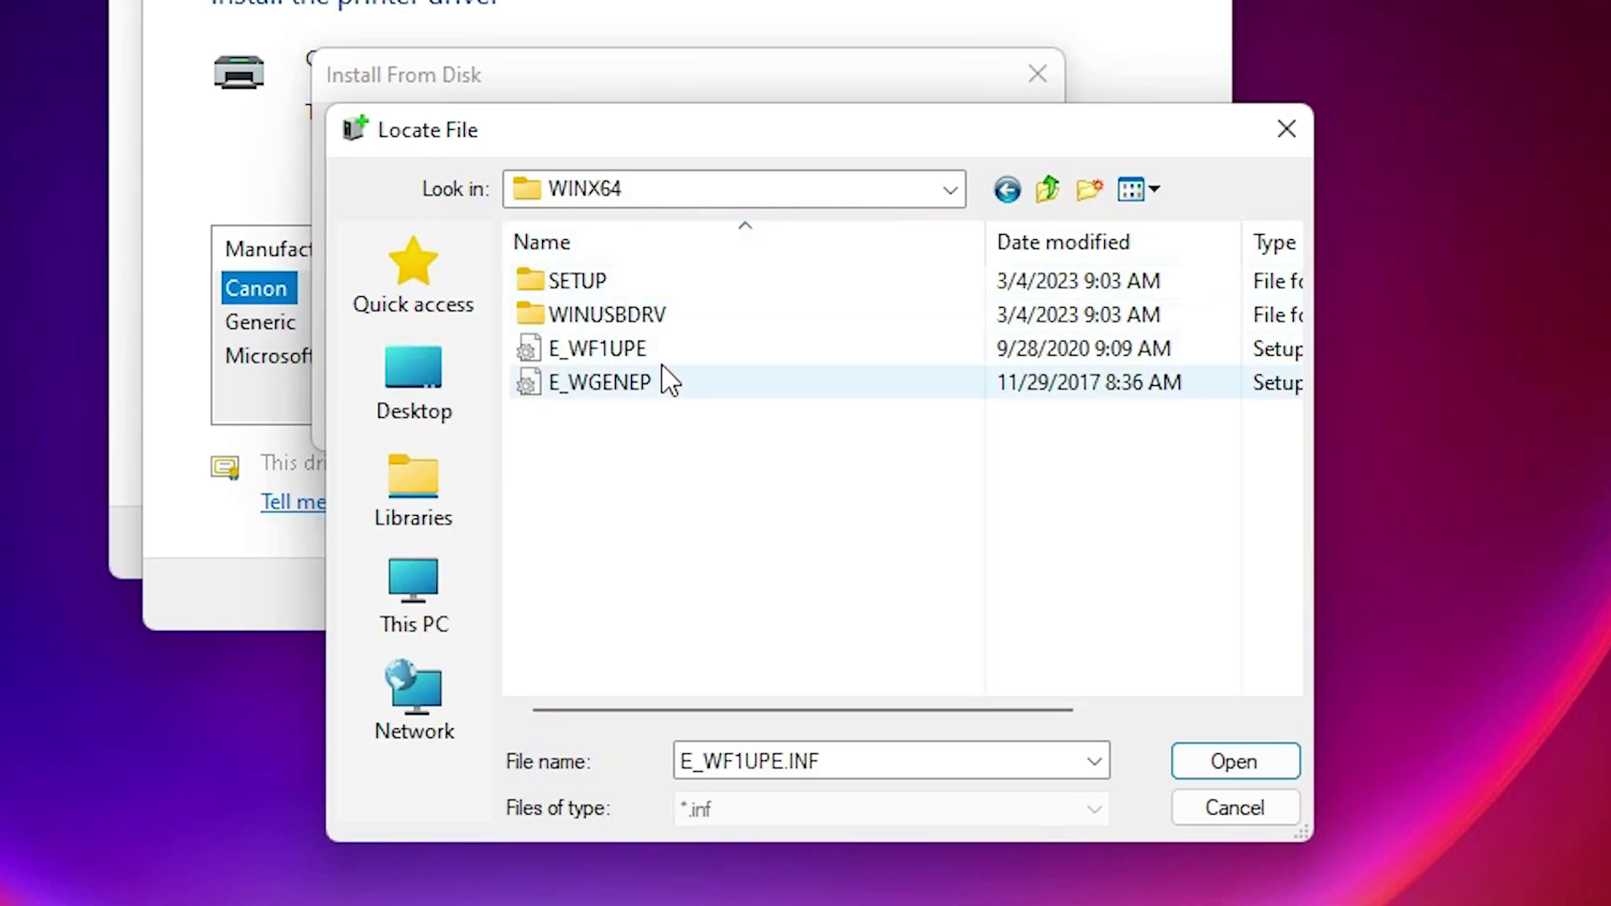
Step: Load the driver file E_WF1UPE from the WINX64 folder and choose the EPSON L3110 Series printer for installation
{"action": "left_click", "coordinate": [646, 350]}
{"action": "left_click", "coordinate": [621, 386]}
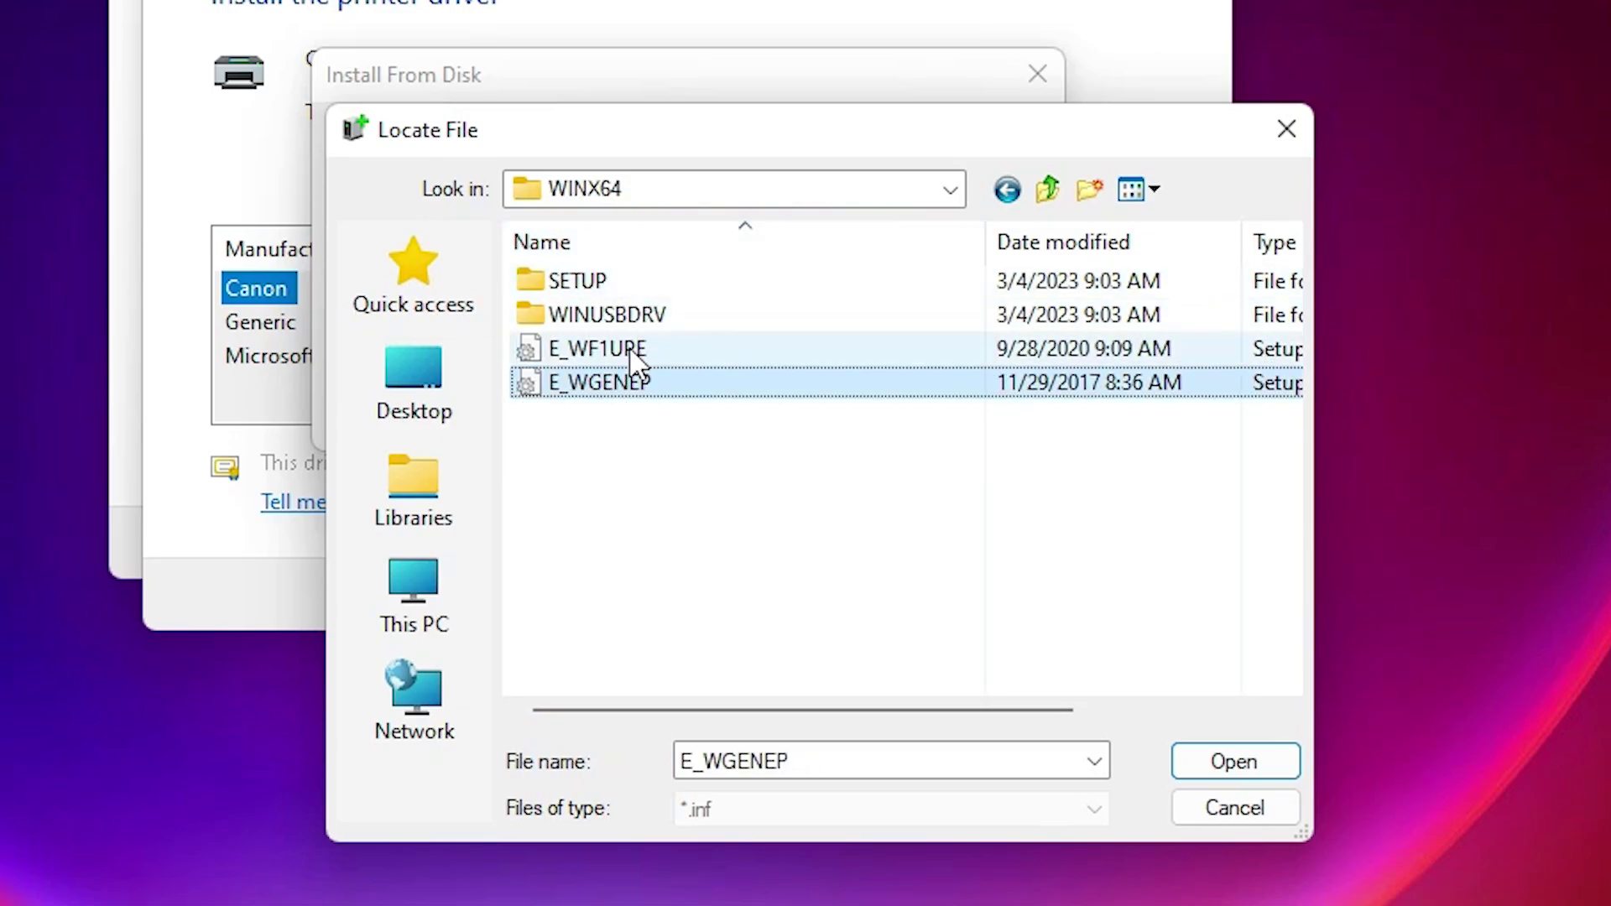
{"action": "left_click", "coordinate": [624, 354]}
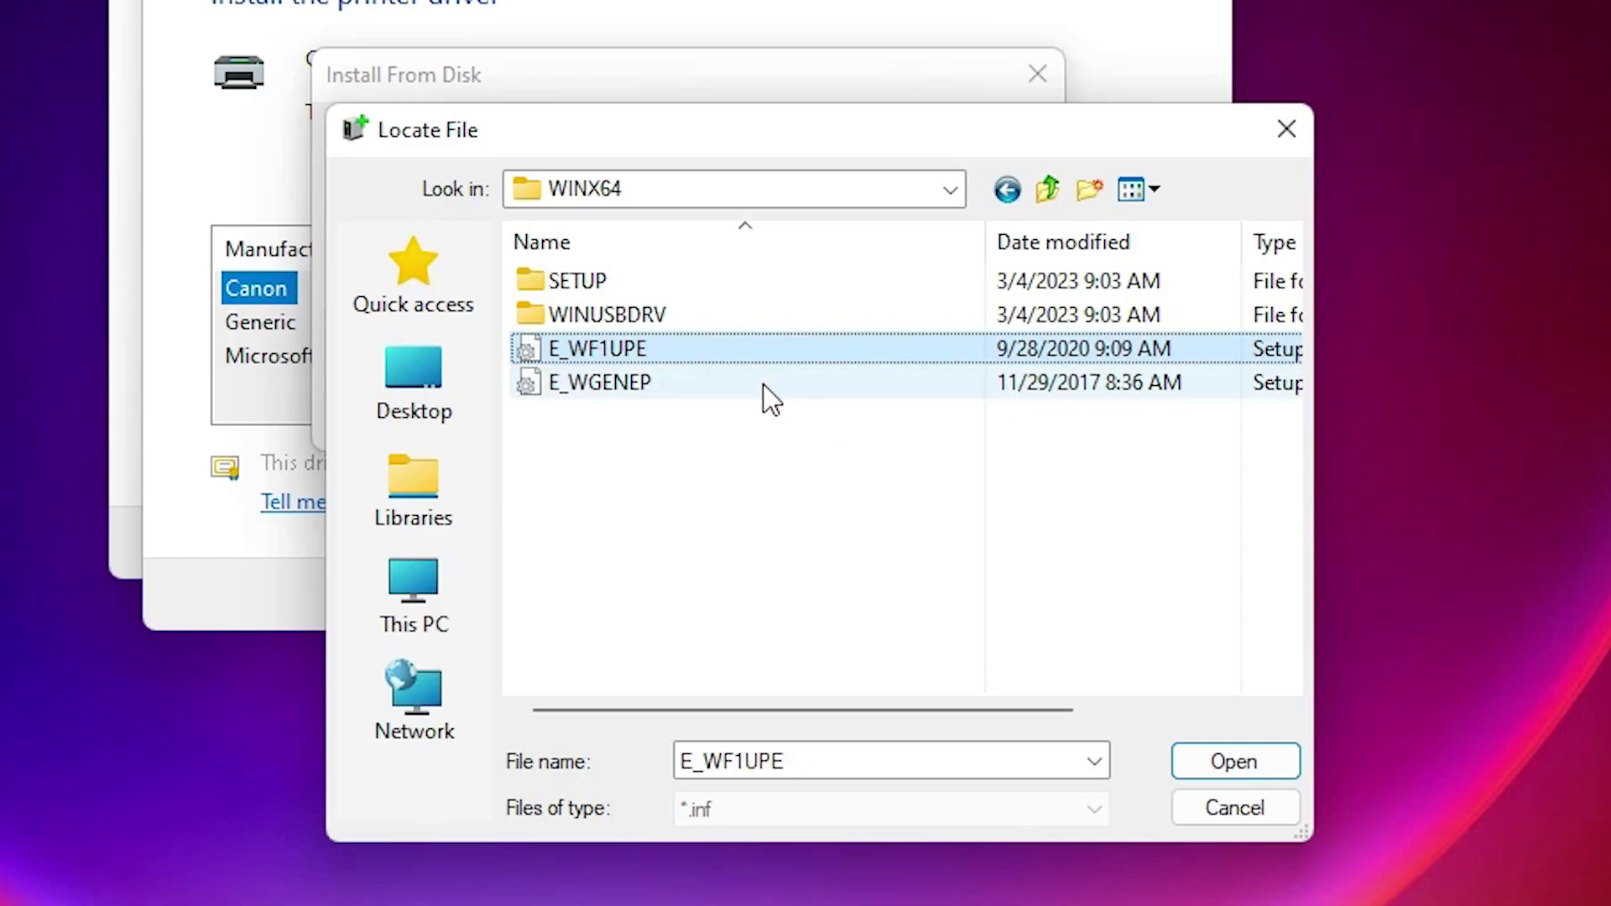
{"action": "left_click", "coordinate": [637, 349]}
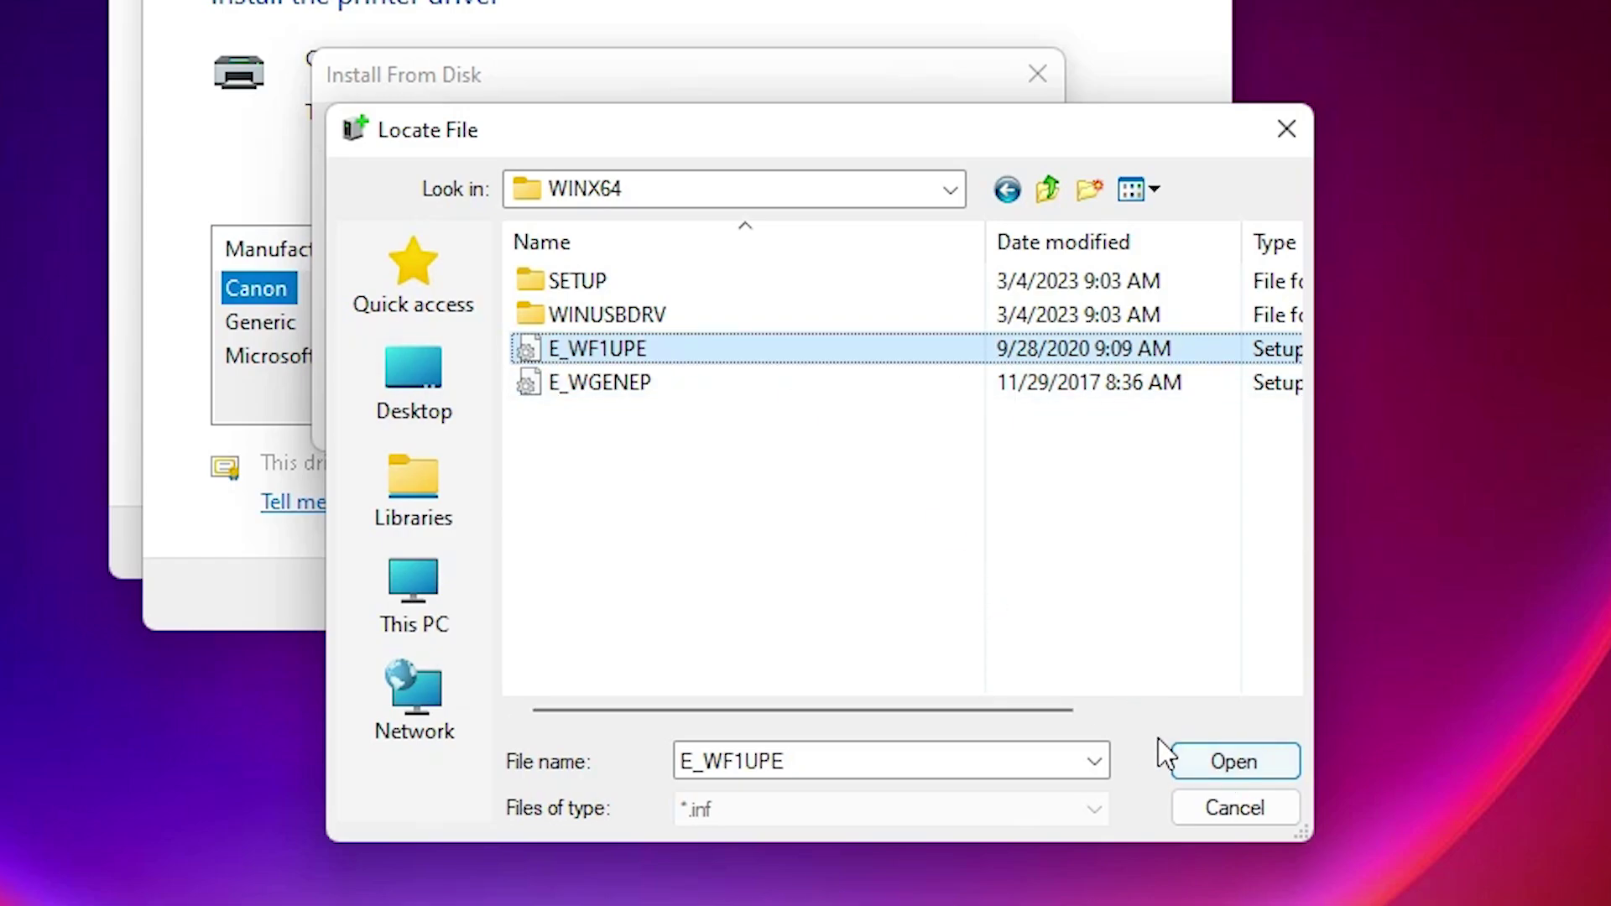
{"action": "left_click", "coordinate": [1234, 762]}
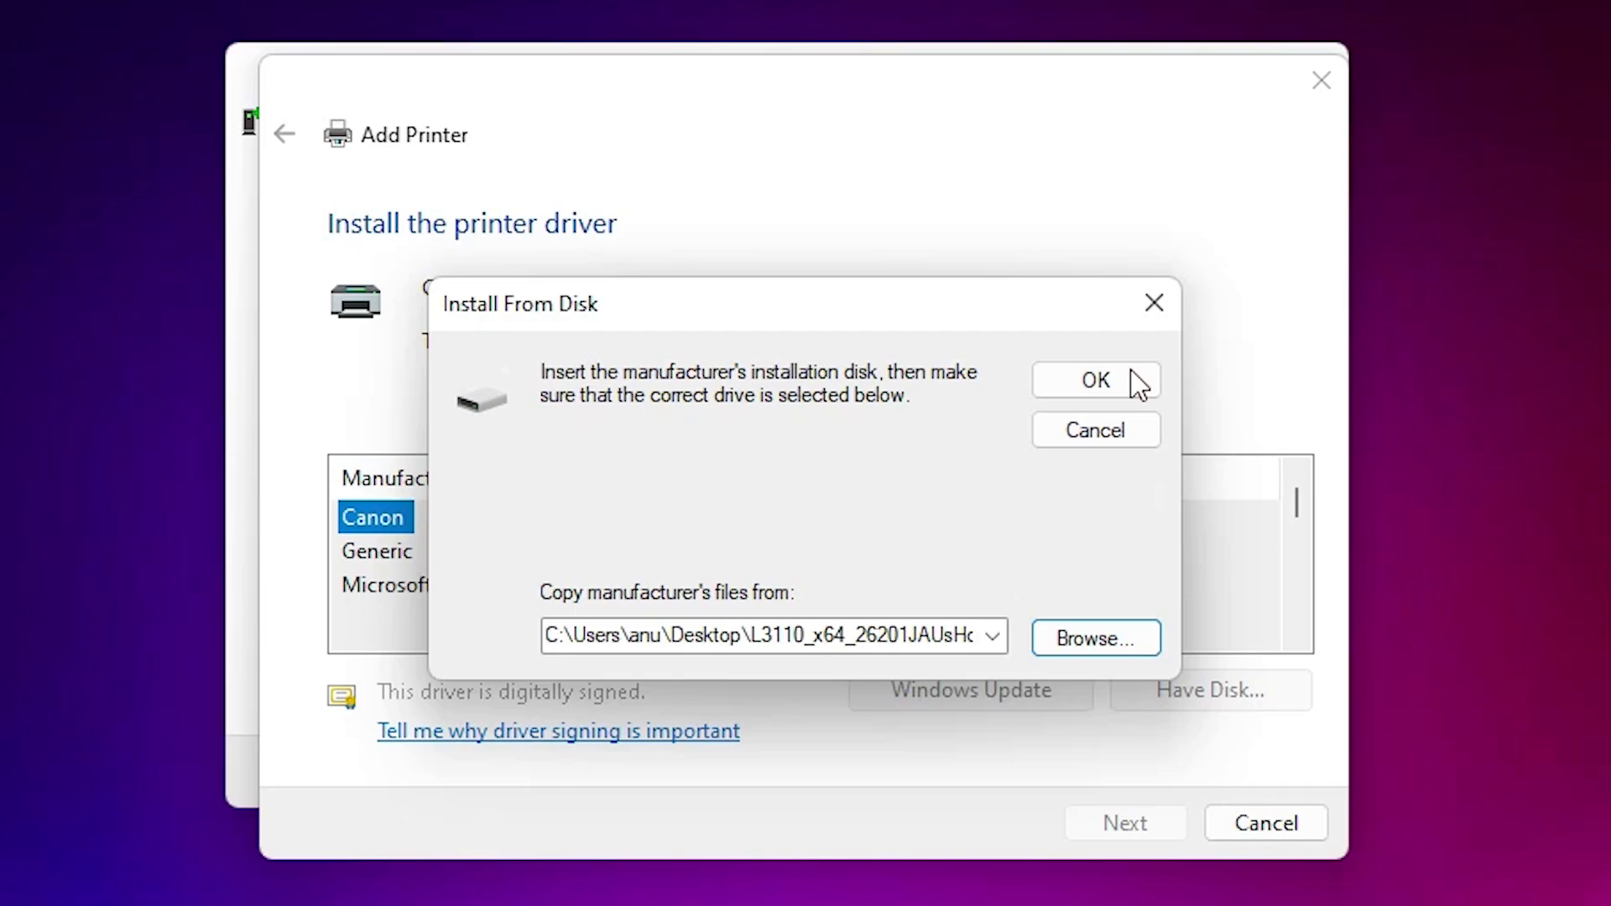
{"action": "left_click", "coordinate": [1138, 384]}
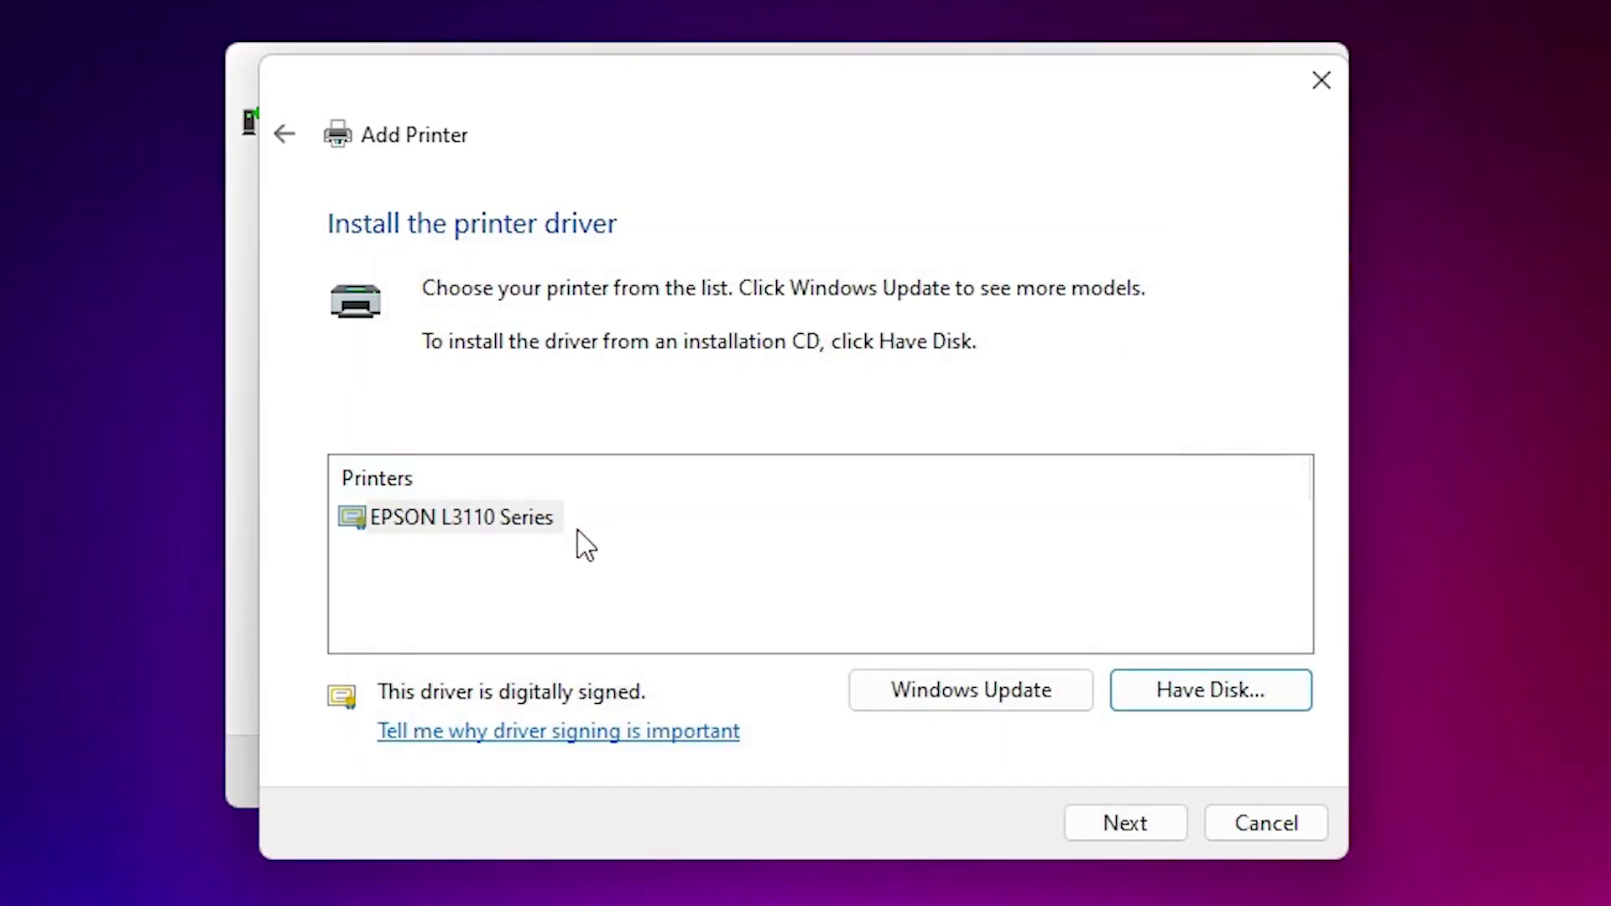
{"action": "left_click", "coordinate": [485, 527]}
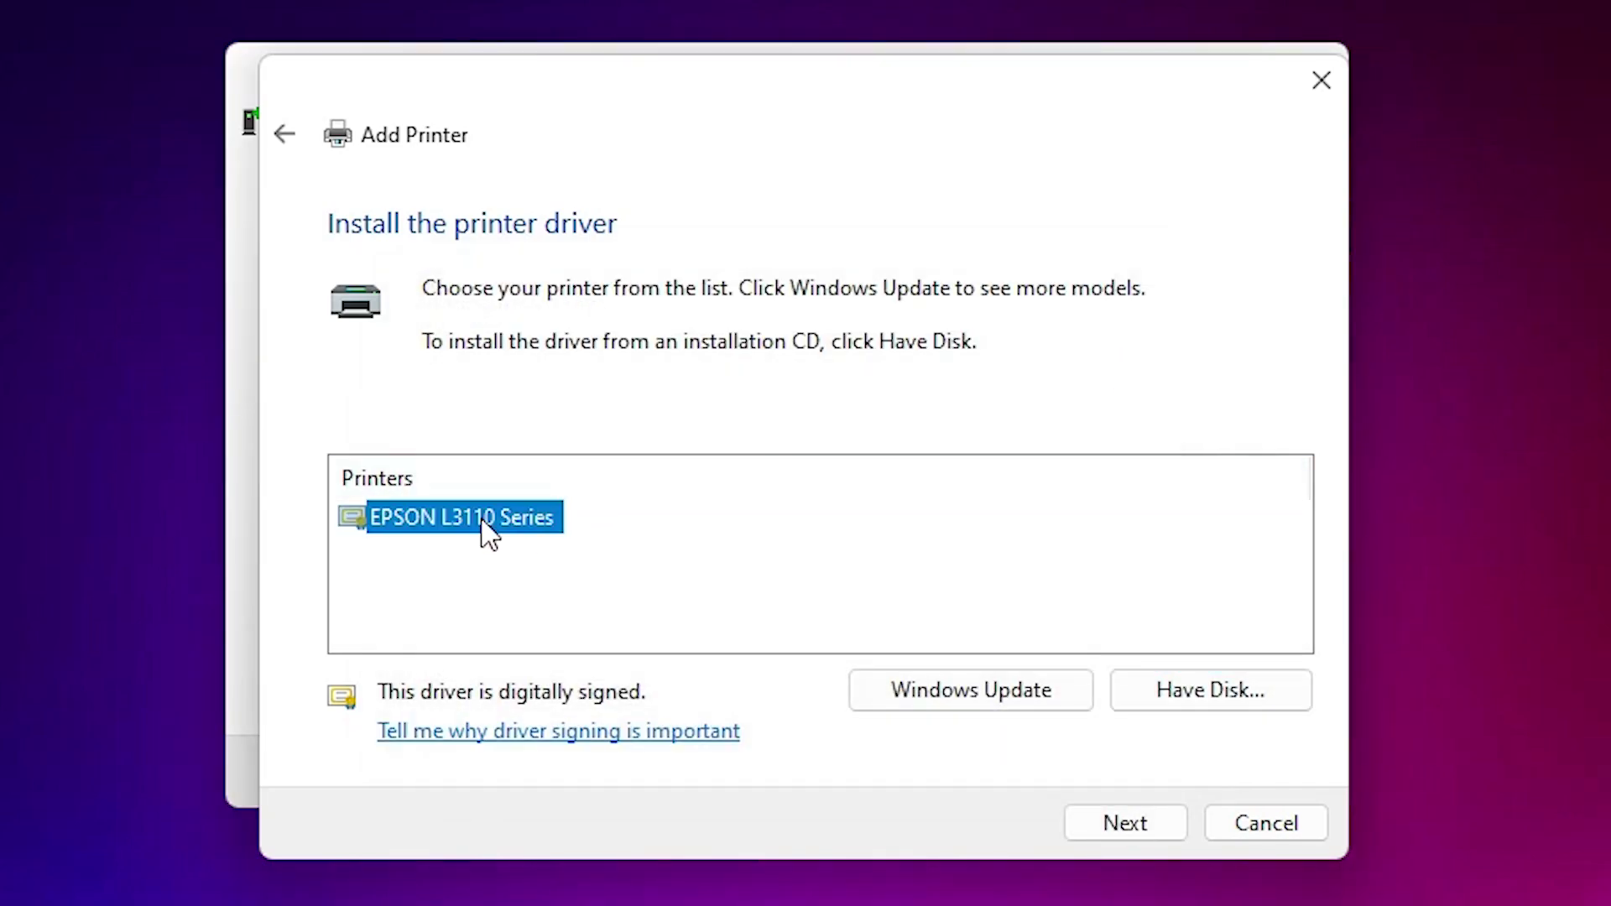
{"action": "left_click", "coordinate": [1154, 831]}
Step: Name the printer EPSON L3100 and finish adding it without printing a test page
{"action": "left_click", "coordinate": [762, 284]}
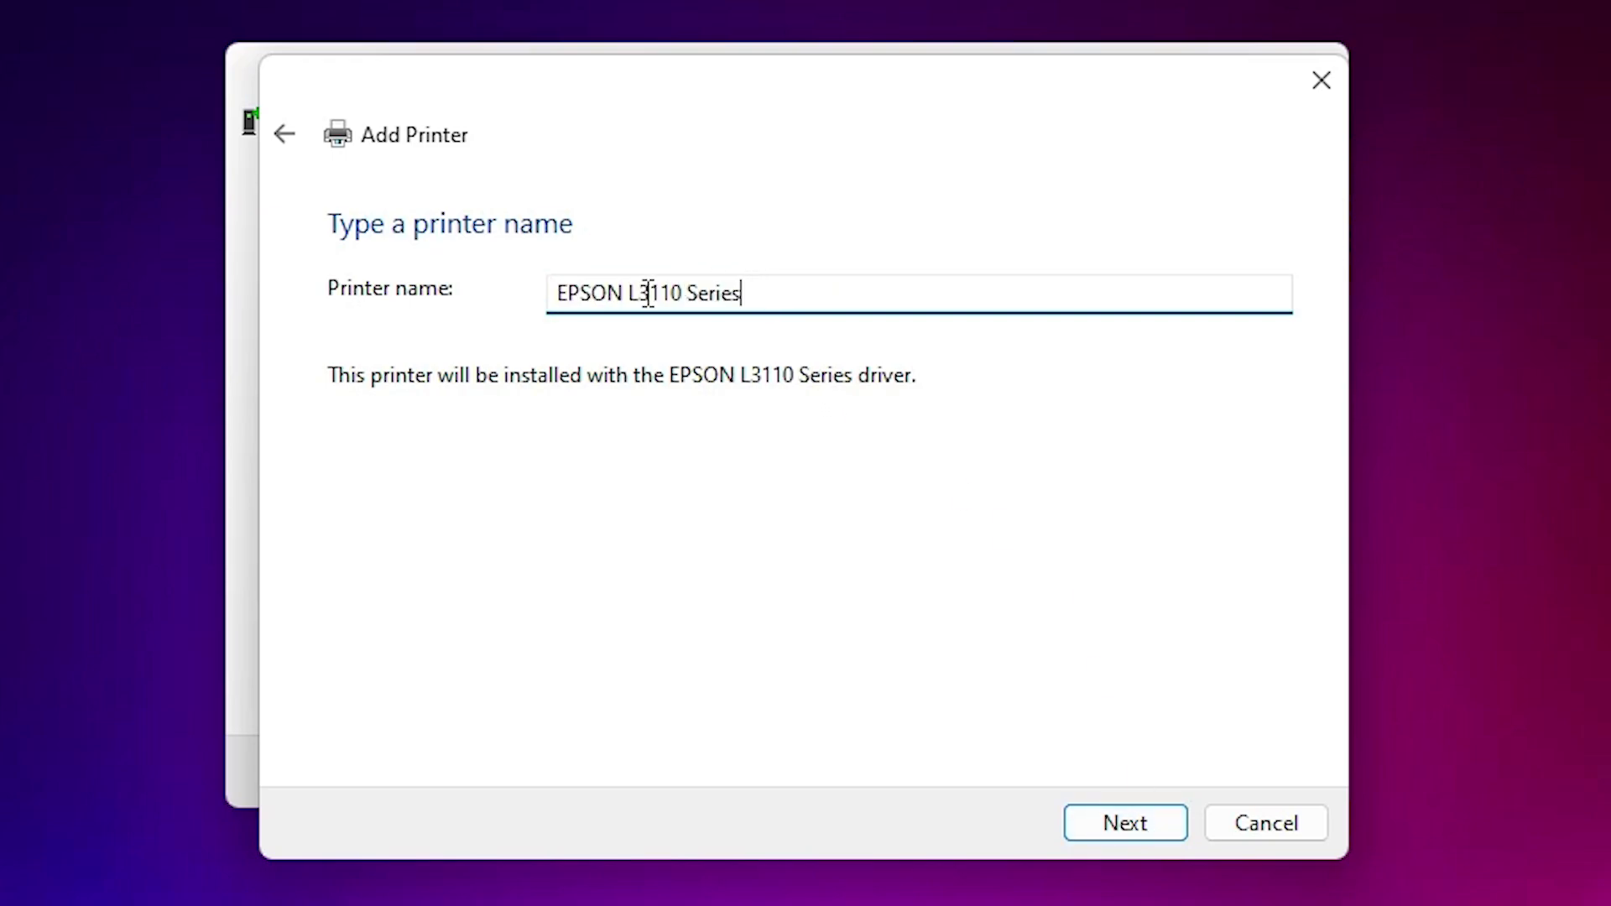
{"action": "key", "text": "BackSpace"}
{"action": "type", "text": "0"}
{"action": "left_click_drag", "start_coordinate": [690, 293], "coordinate": [913, 330]}
{"action": "key", "text": "BackSpace"}
{"action": "left_click", "coordinate": [1125, 823]}
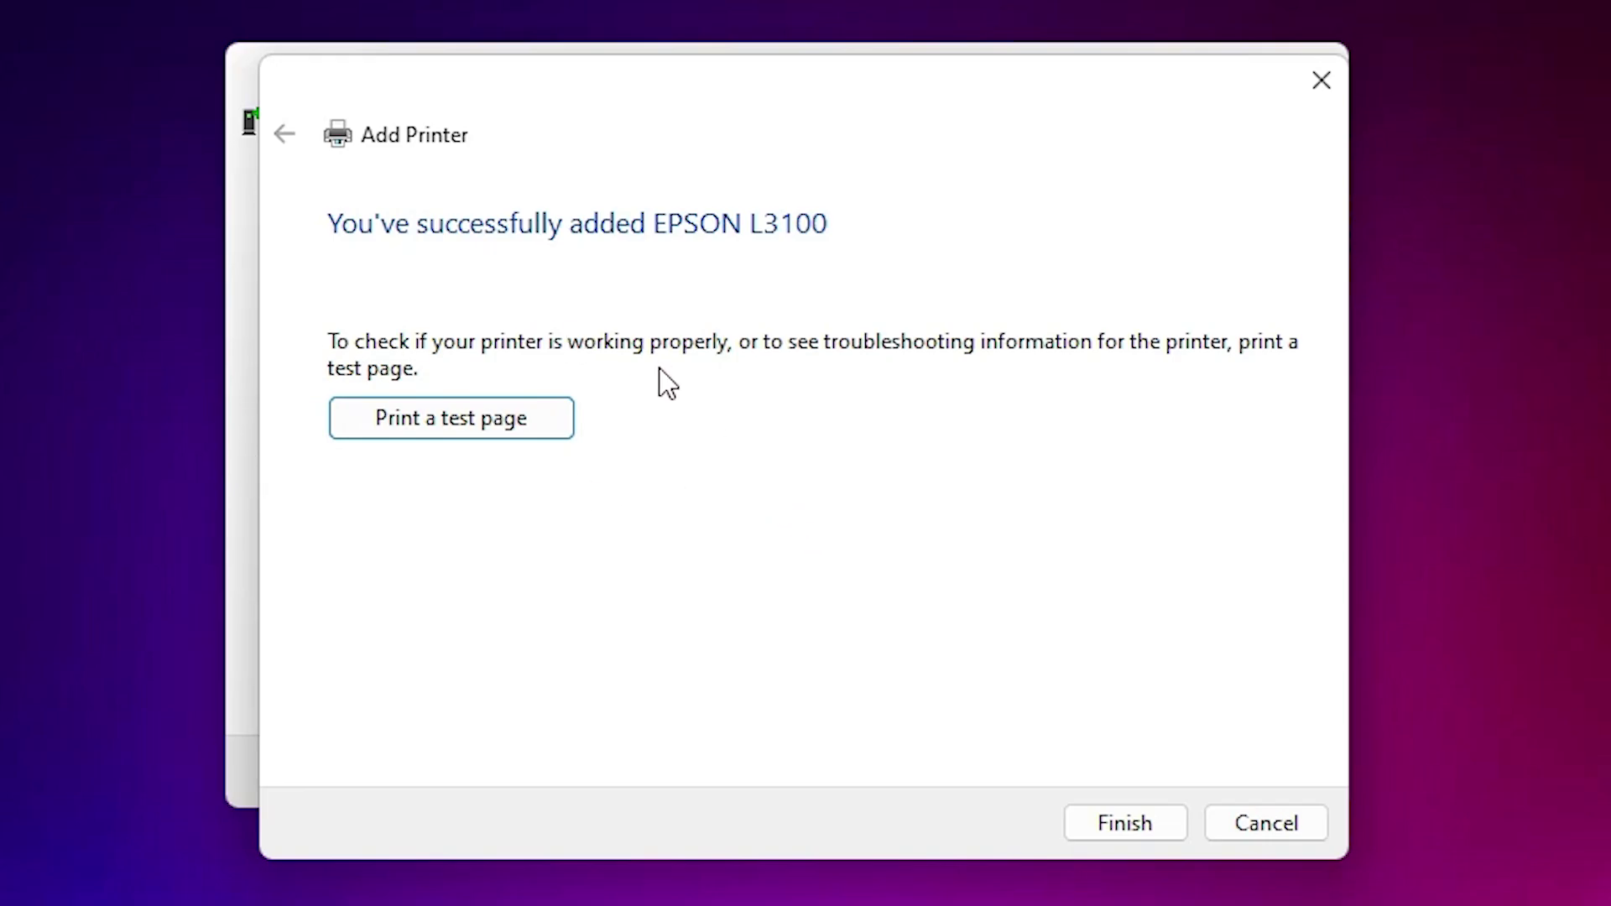
{"action": "left_click", "coordinate": [1132, 823]}
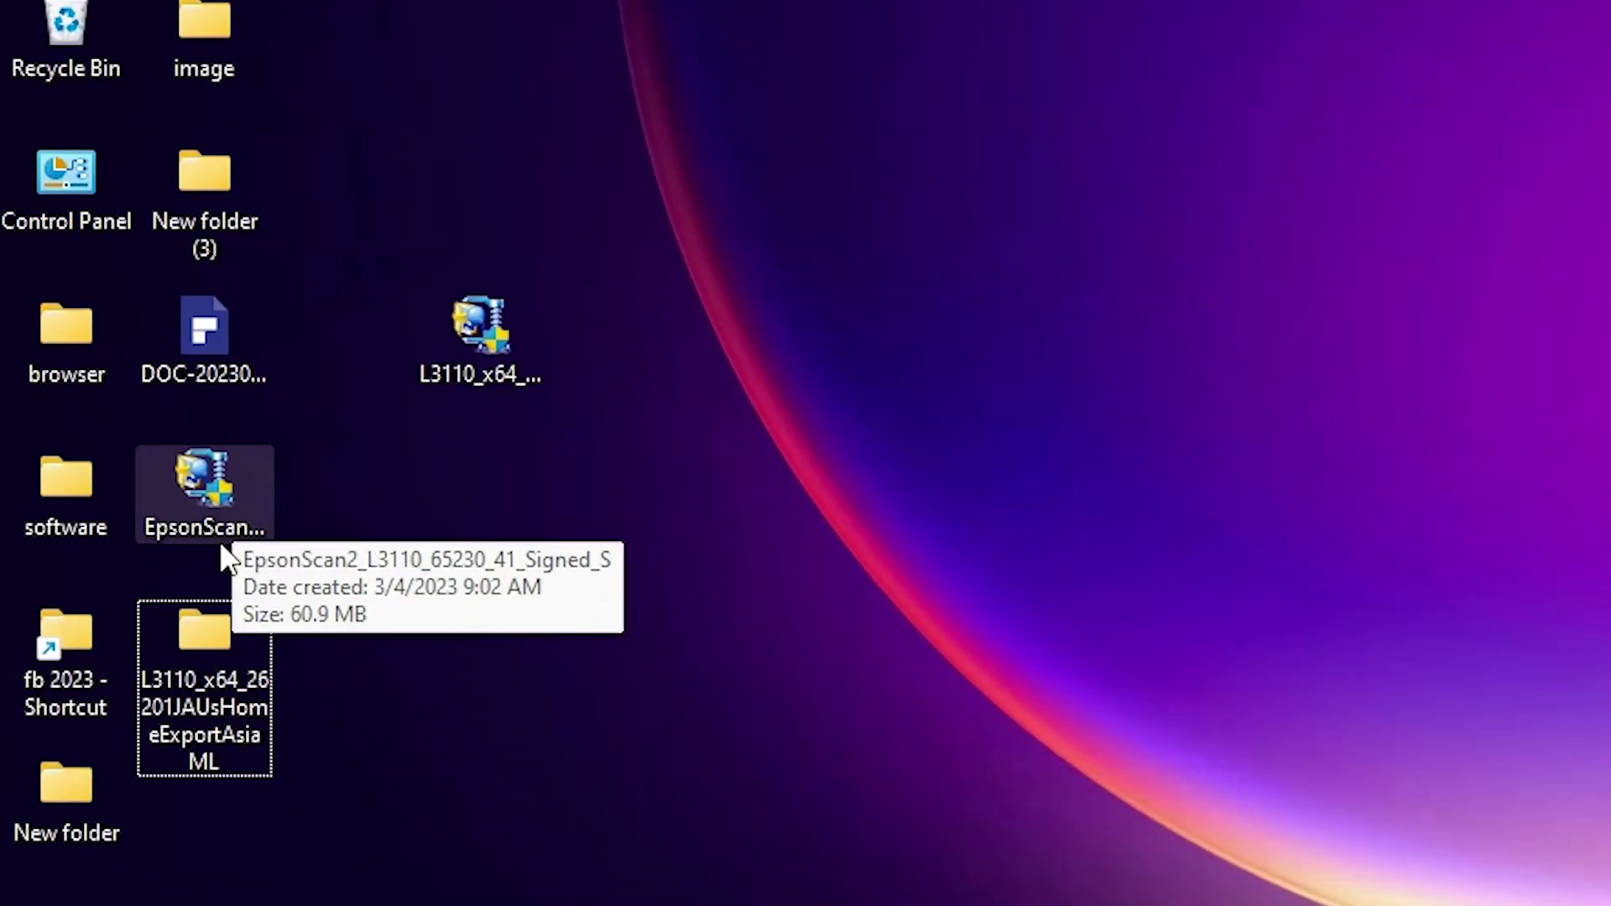
Step: Move the EpsonScan2_L3110 installer to an empty spot on the desktop and install Epson Scan 2 with it, accepting the license agreement
{"action": "left_click", "coordinate": [210, 486]}
{"action": "left_click_drag", "start_coordinate": [198, 528], "coordinate": [829, 18]}
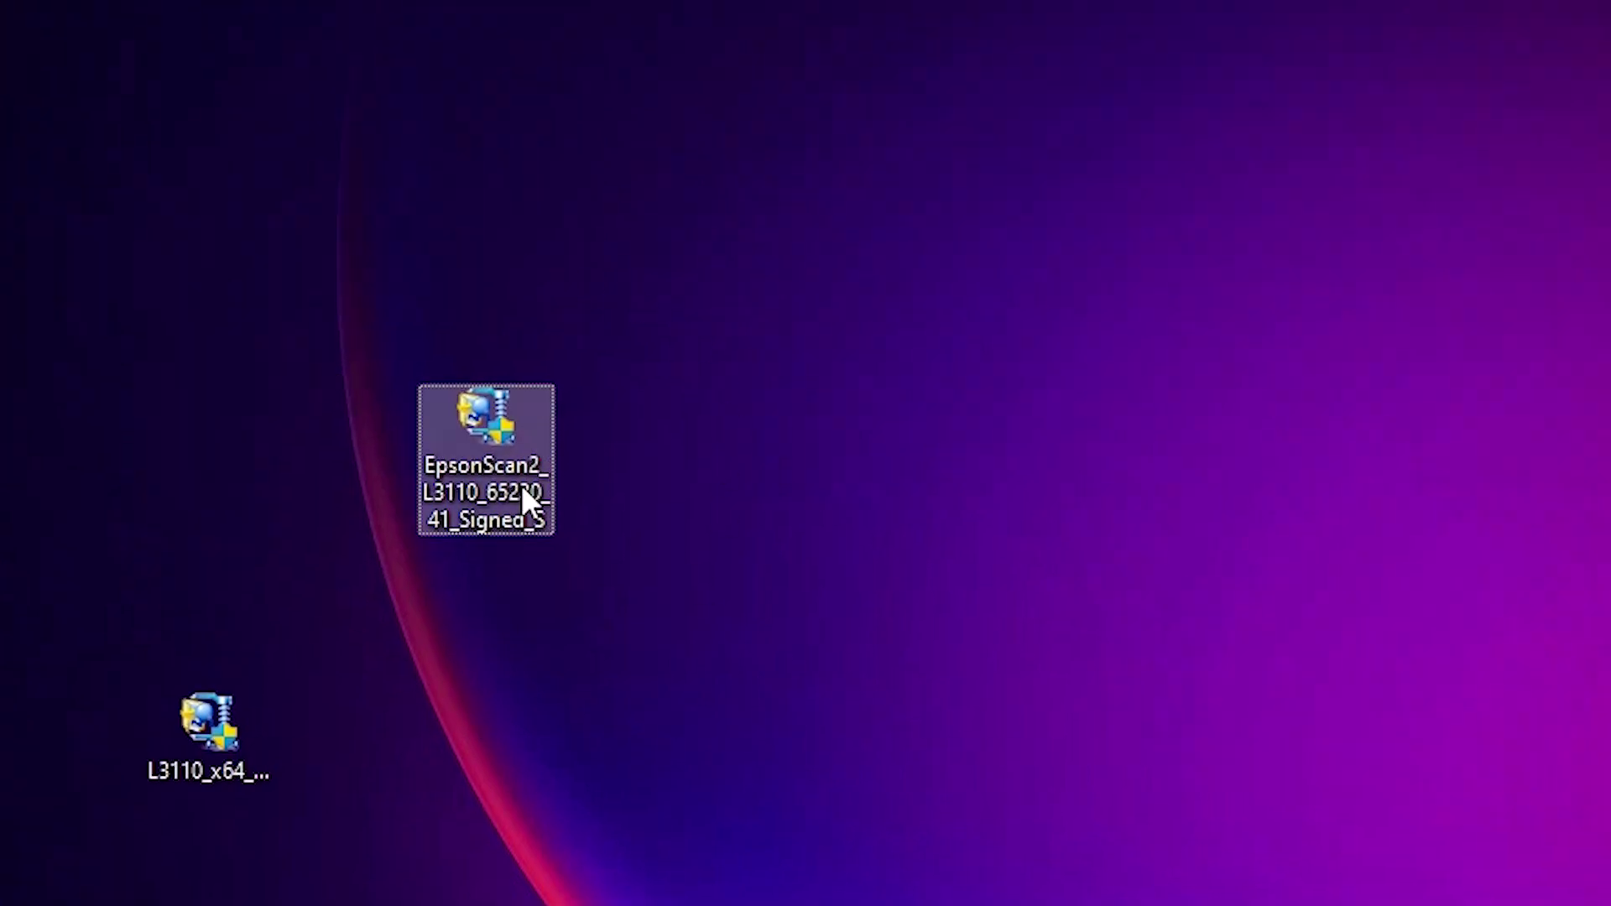
{"action": "double_click", "coordinate": [521, 485]}
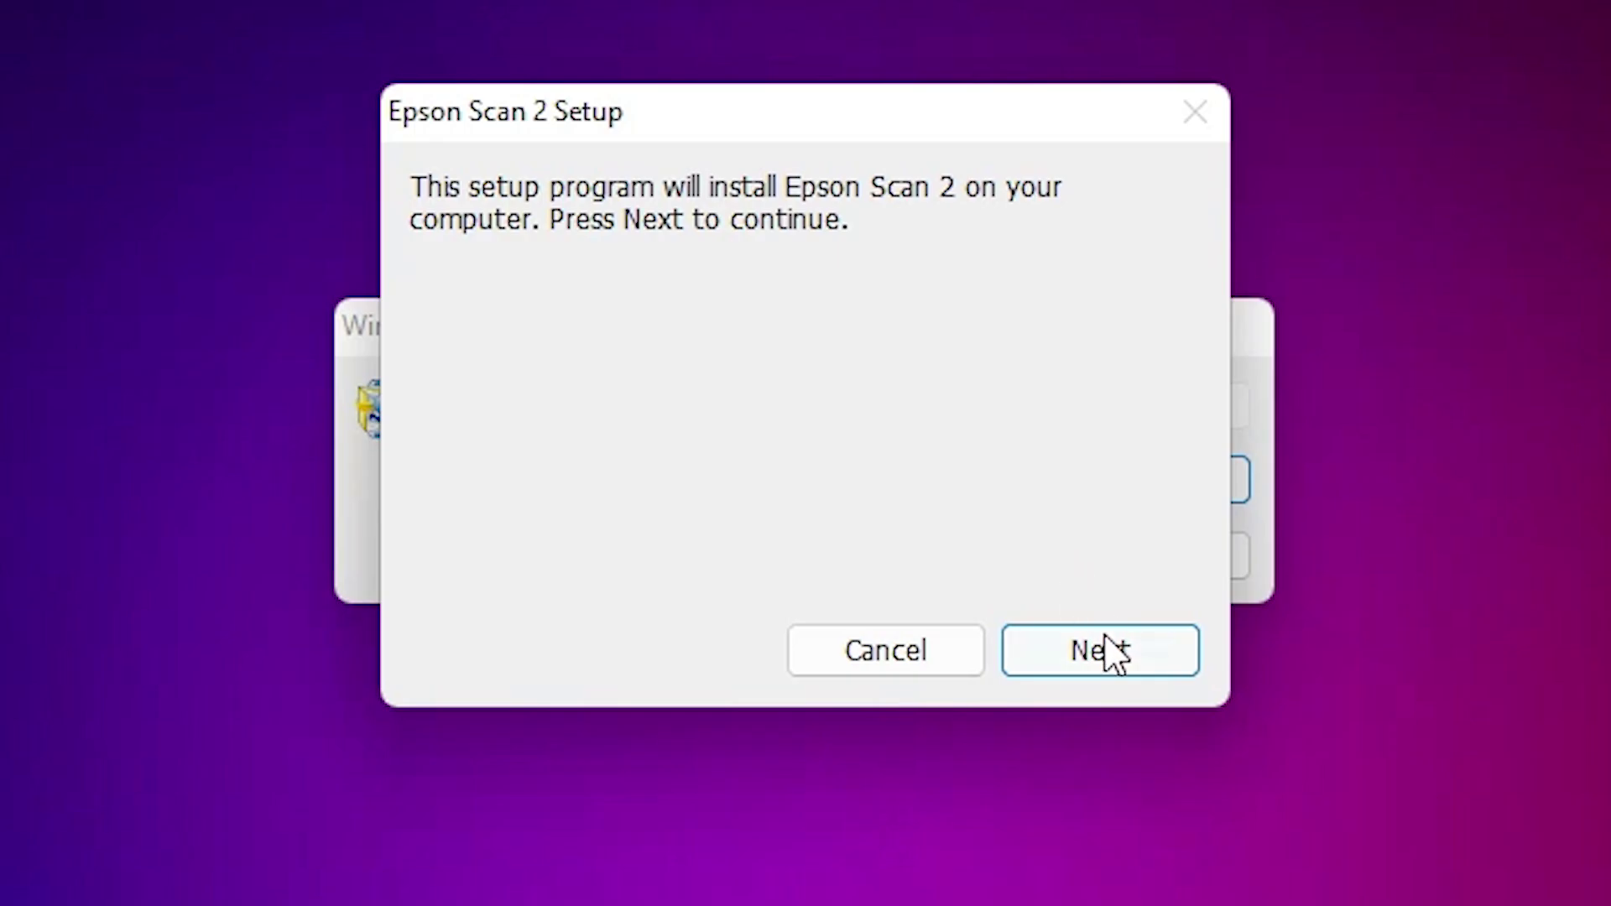
{"action": "left_click", "coordinate": [1134, 648]}
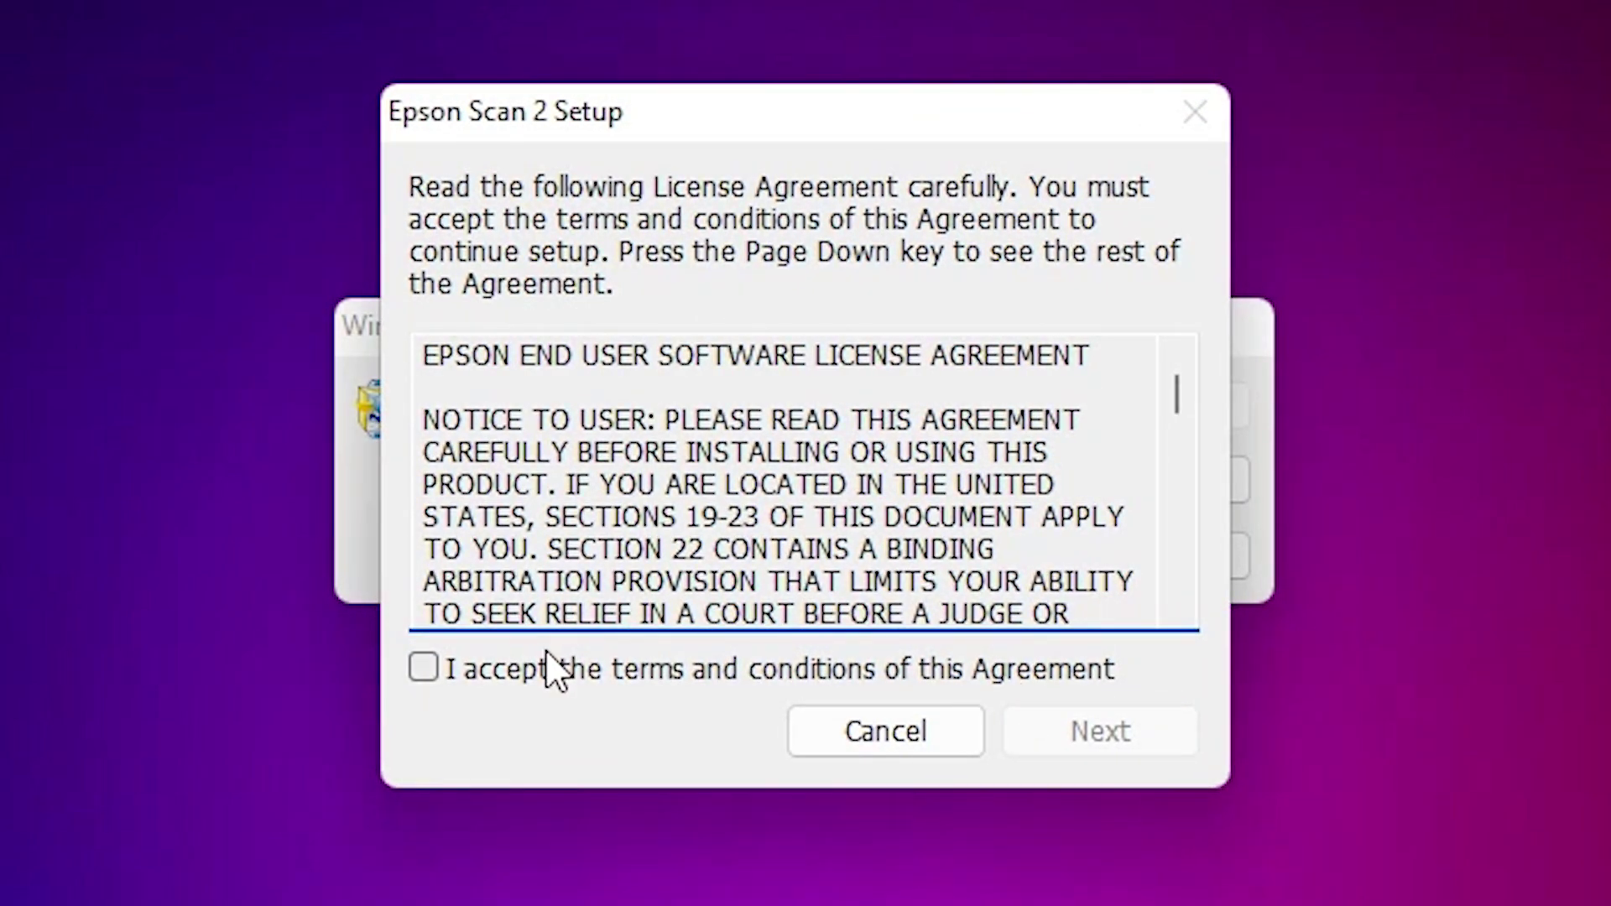
{"action": "left_click", "coordinate": [534, 667]}
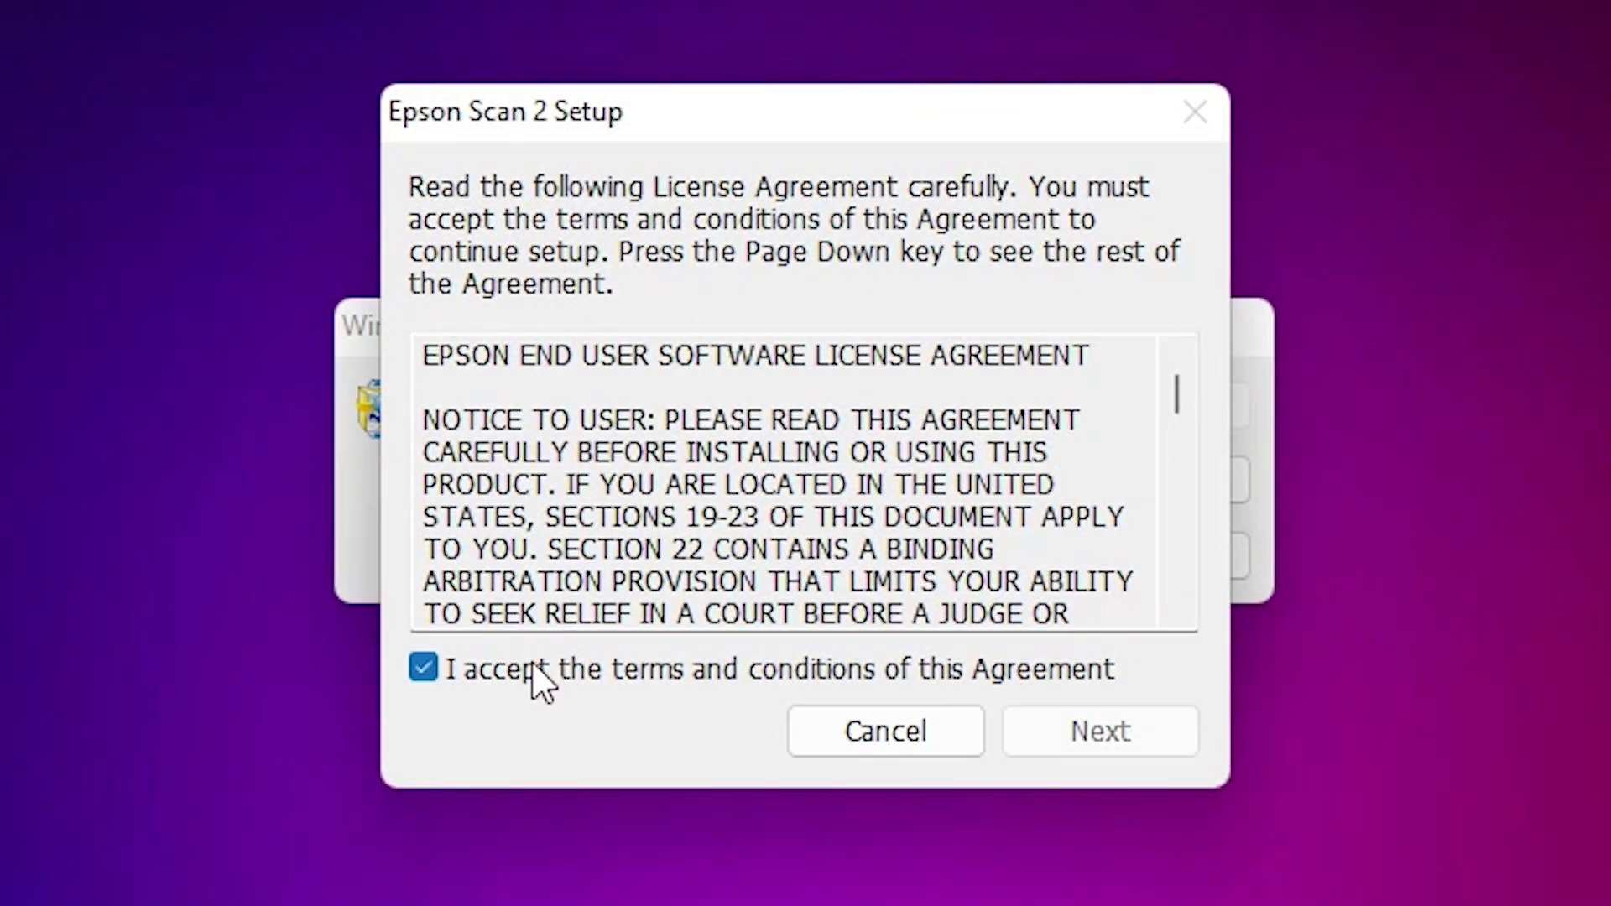
{"action": "left_click", "coordinate": [1121, 739]}
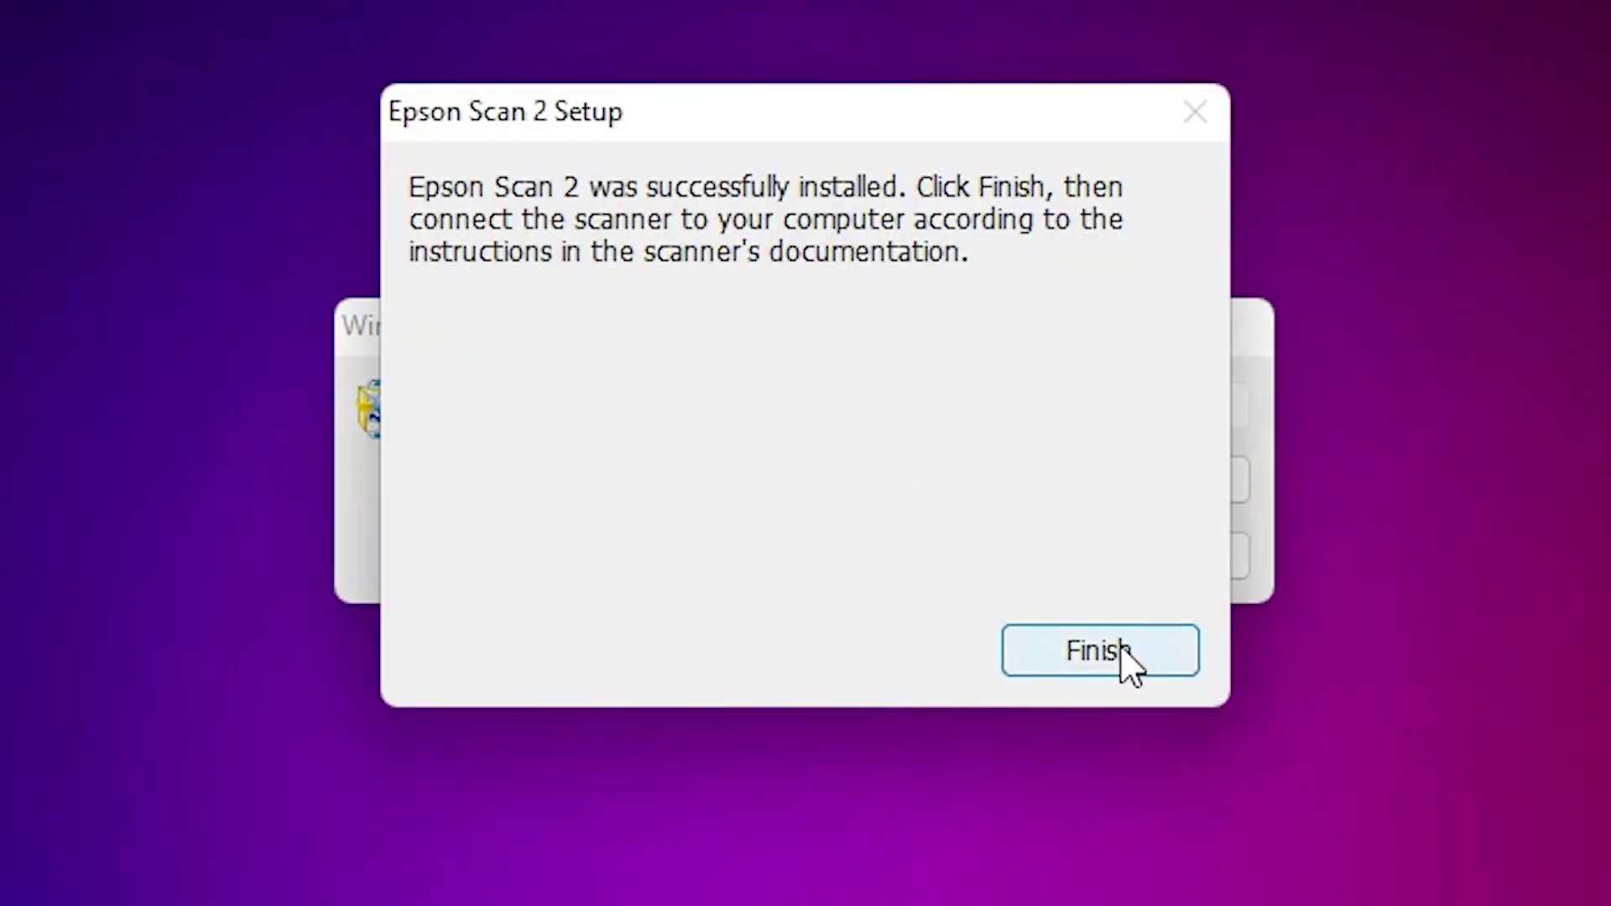
{"action": "left_click", "coordinate": [1122, 649]}
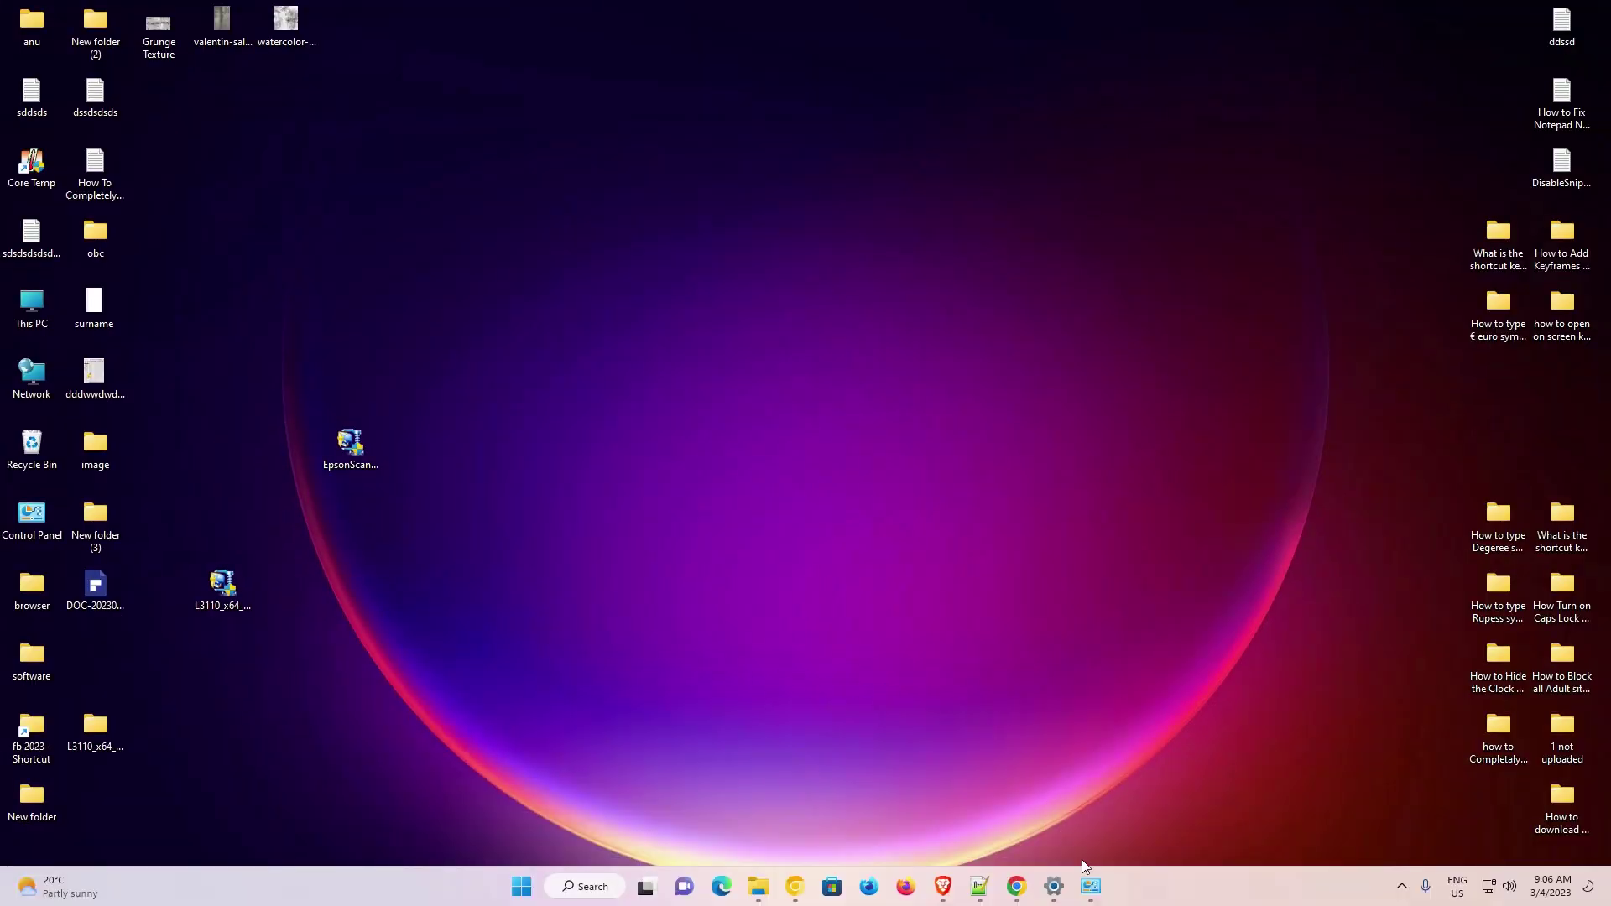
Step: Bring back the Devices and Printers window to check for the added EPSON L3100 printer
{"action": "mouse_move", "coordinate": [1090, 886]}
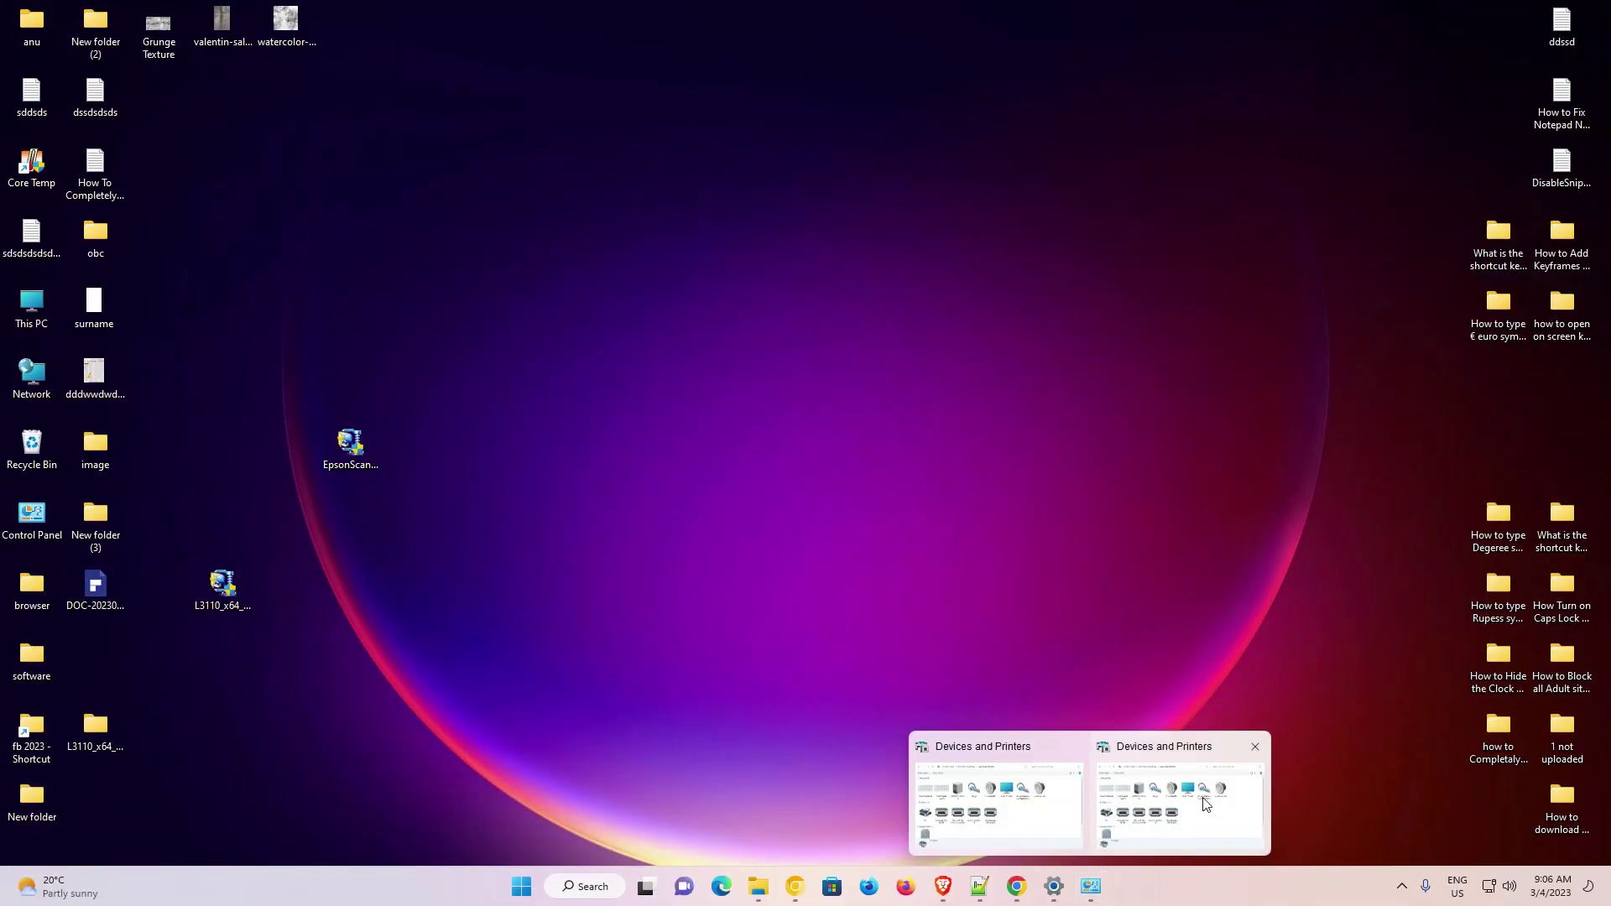
{"action": "left_click", "coordinate": [1100, 752]}
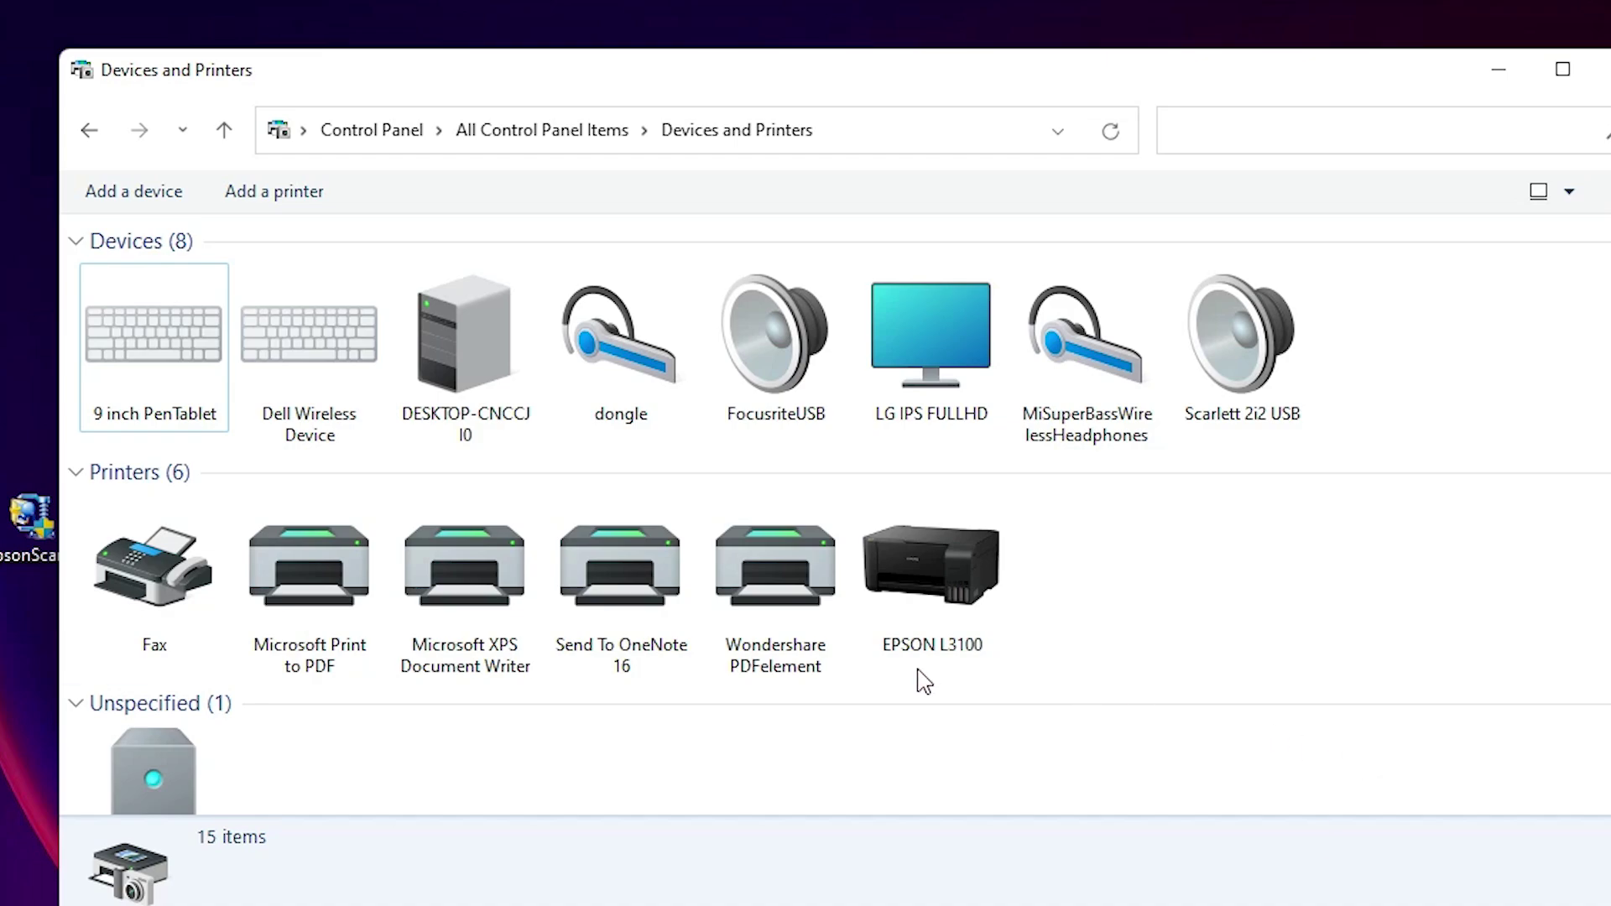